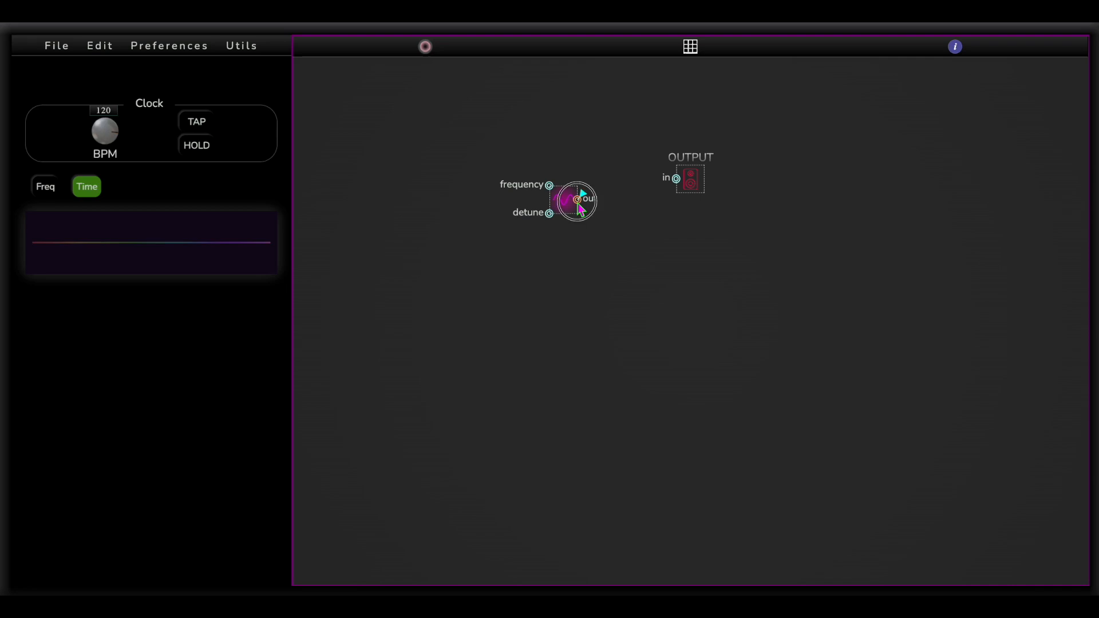
Open the settings of the oscillator feeding the output and set its frequency to 183 and detune to 0
left_click(563, 207)
left_click_drag(515, 97, 515, 94)
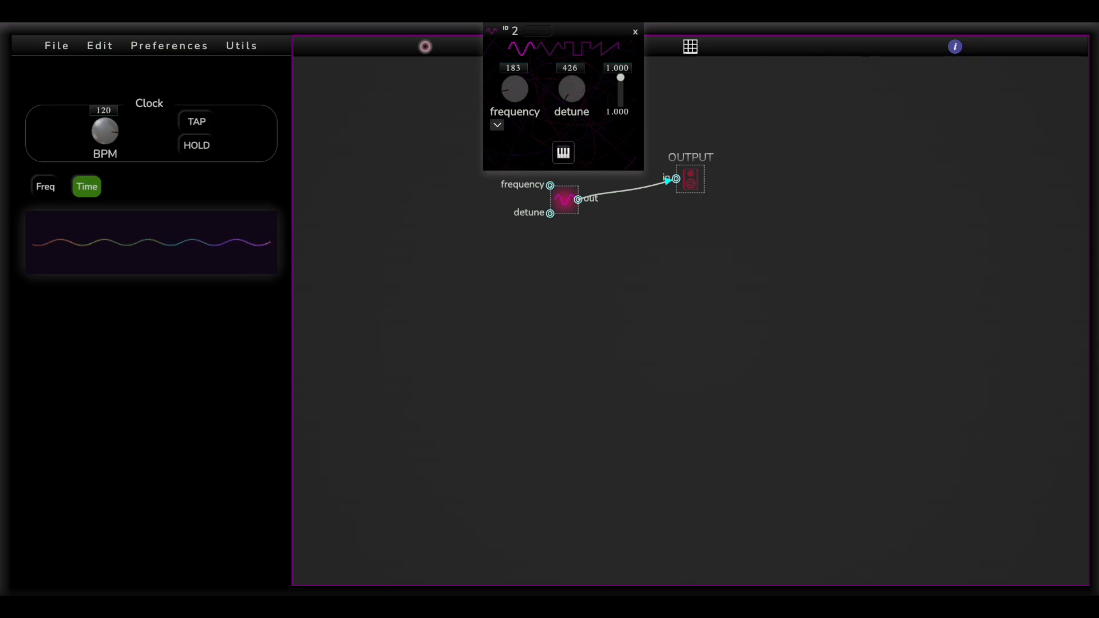
left_click_drag(575, 95, 575, 85)
double_click(579, 68)
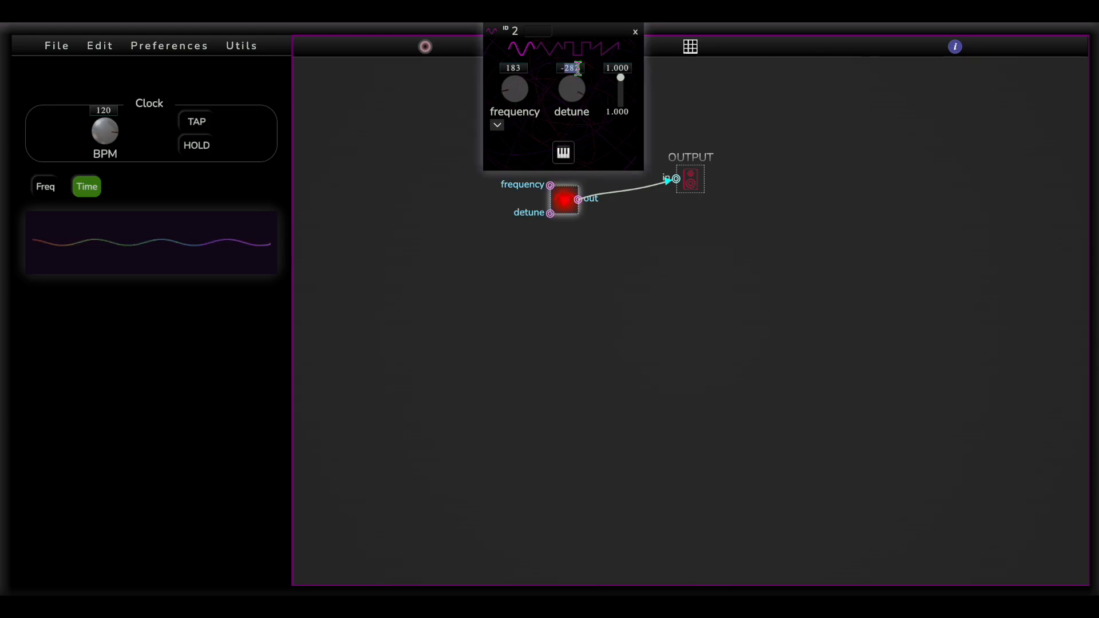
Try the triangle, square and sawtooth waveforms on the oscillator and return it to sine
left_click(550, 47)
left_click(575, 47)
left_click(601, 49)
left_click(579, 50)
left_click(555, 48)
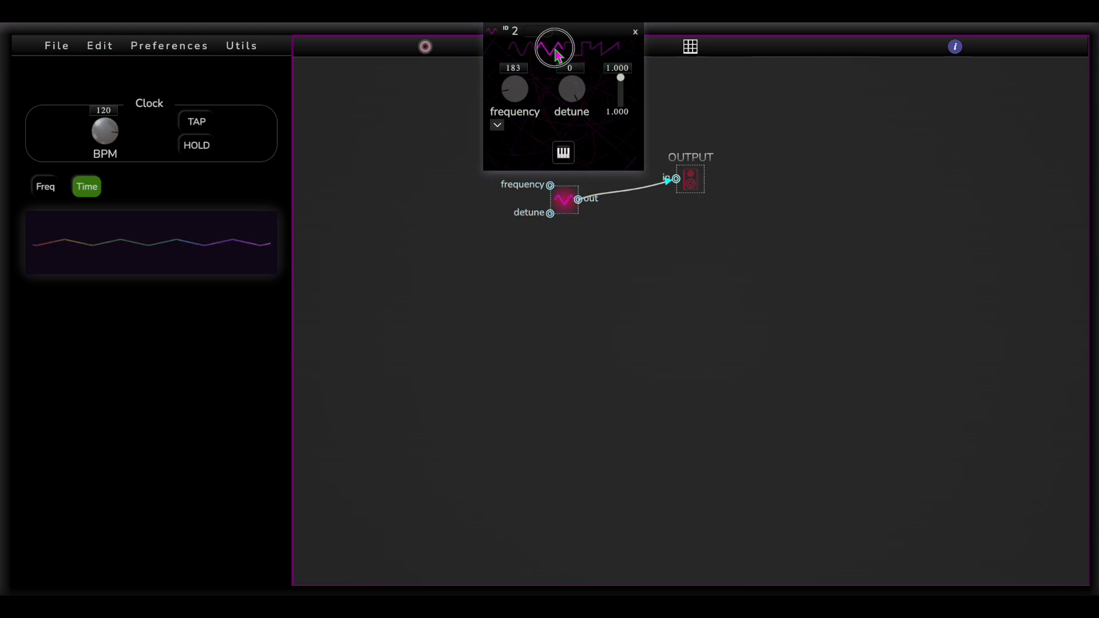
left_click(532, 48)
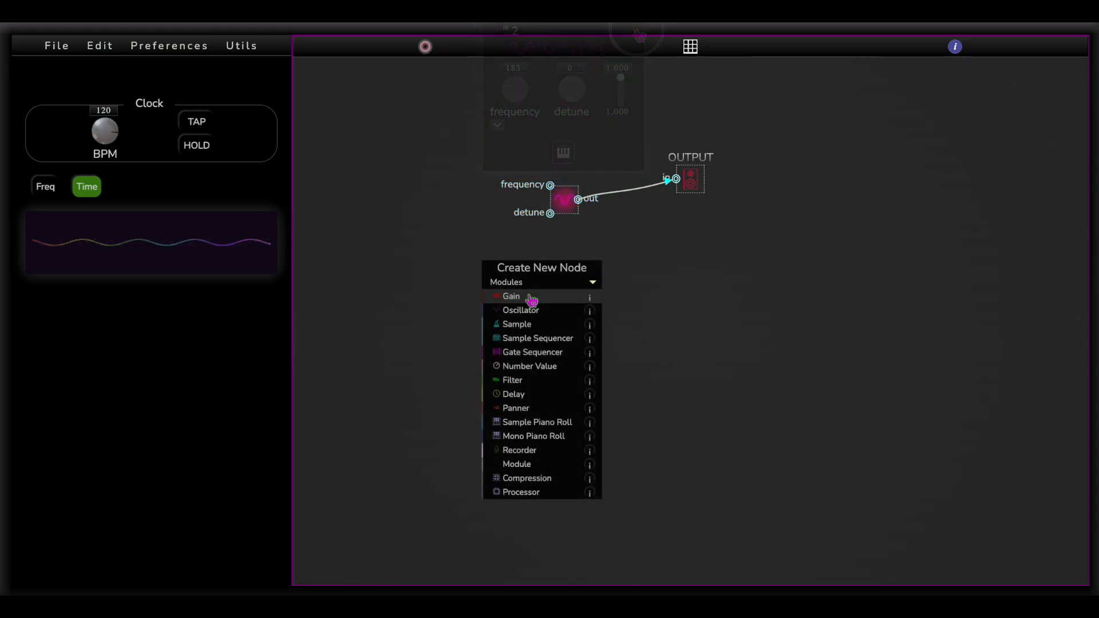
Add a Gain node, connect its output to the oscillator's frequency and detune inputs, and adjust its gain
left_click(532, 299)
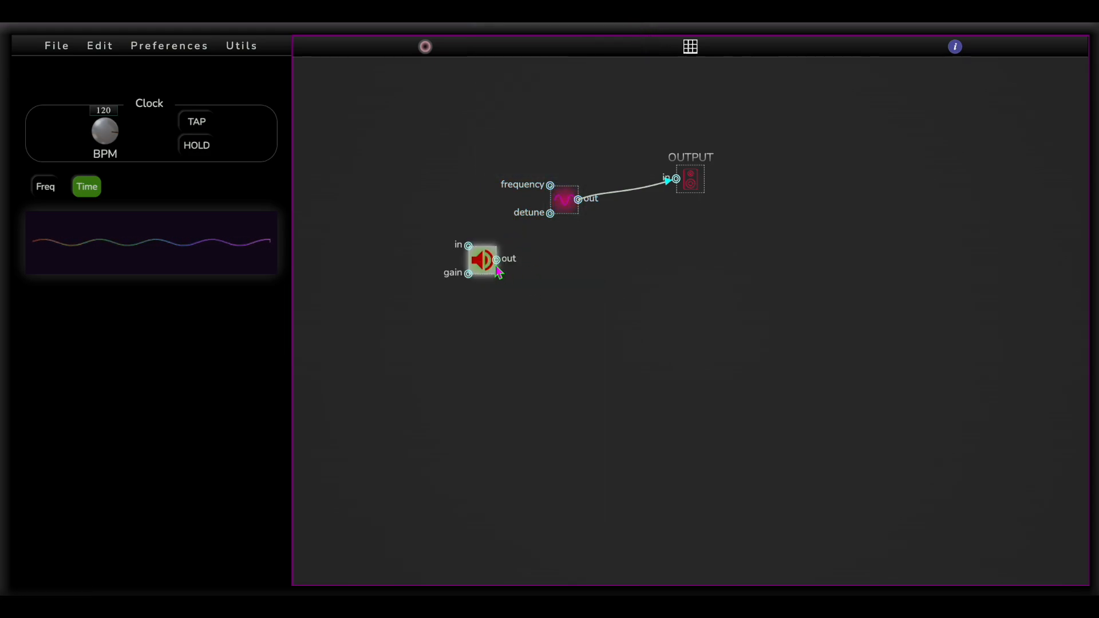
left_click_drag(496, 260, 552, 189)
left_click_drag(496, 259, 550, 214)
left_click(479, 261)
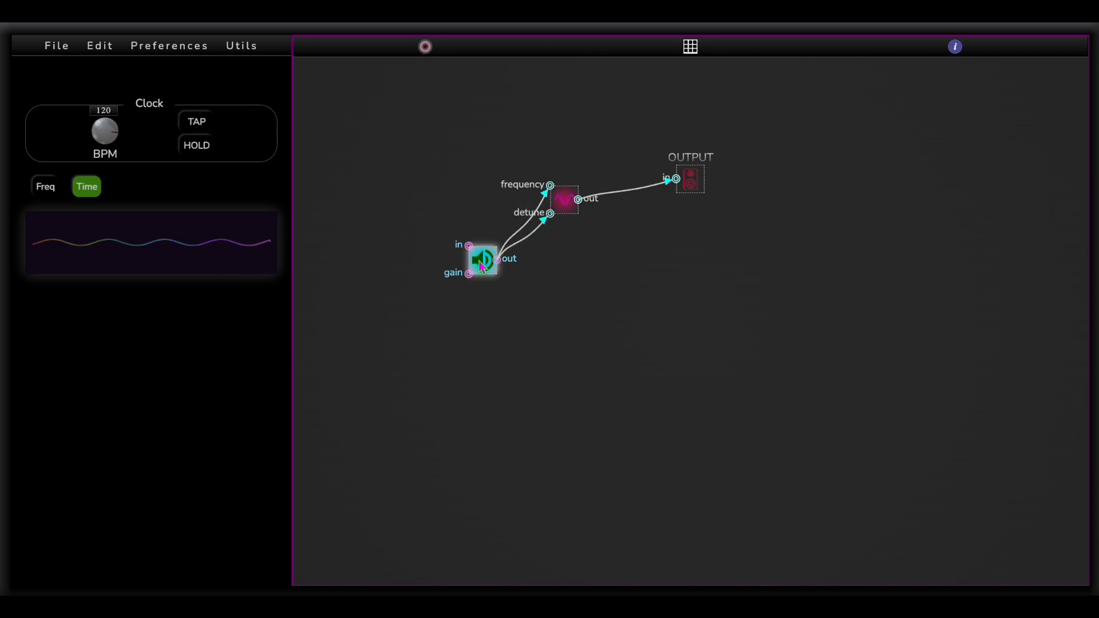
mouse_move(485, 181)
left_mouse_down()
mouse_move(486, 147)
mouse_move(485, 165)
left_mouse_up()
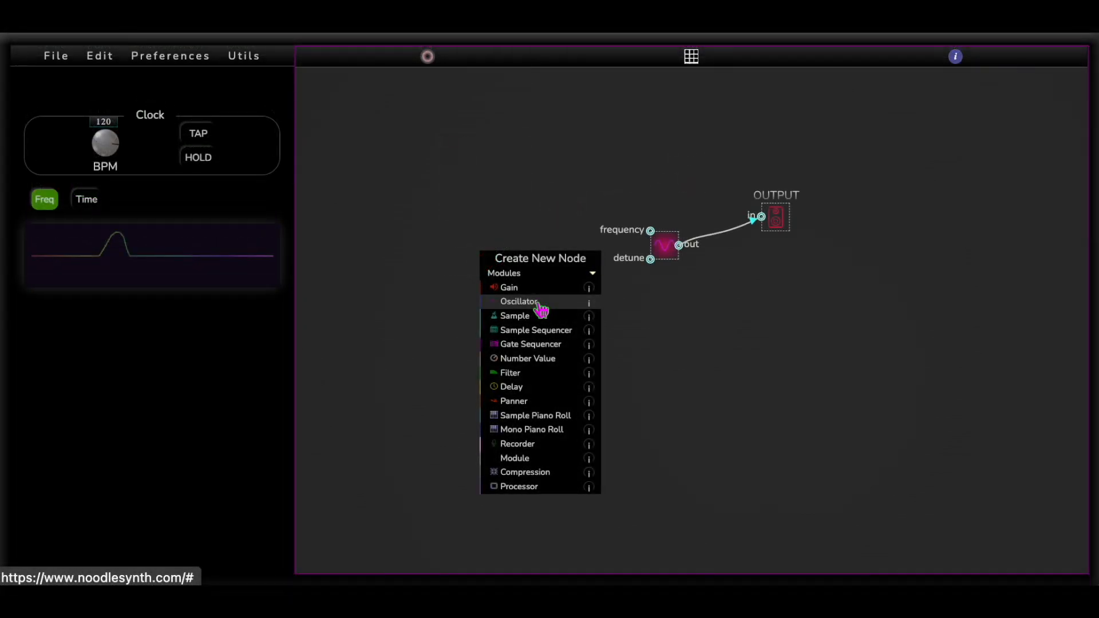
Add a second oscillator that feeds the first oscillator's frequency input through a new Gain node set to 368
left_click(542, 310)
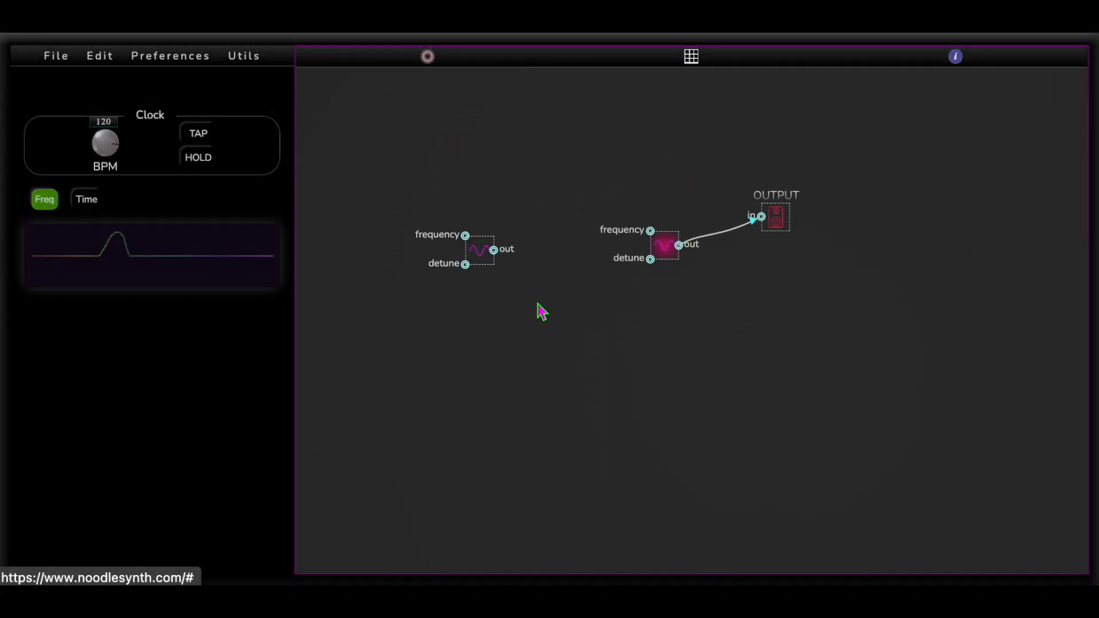
left_click_drag(494, 250, 650, 230)
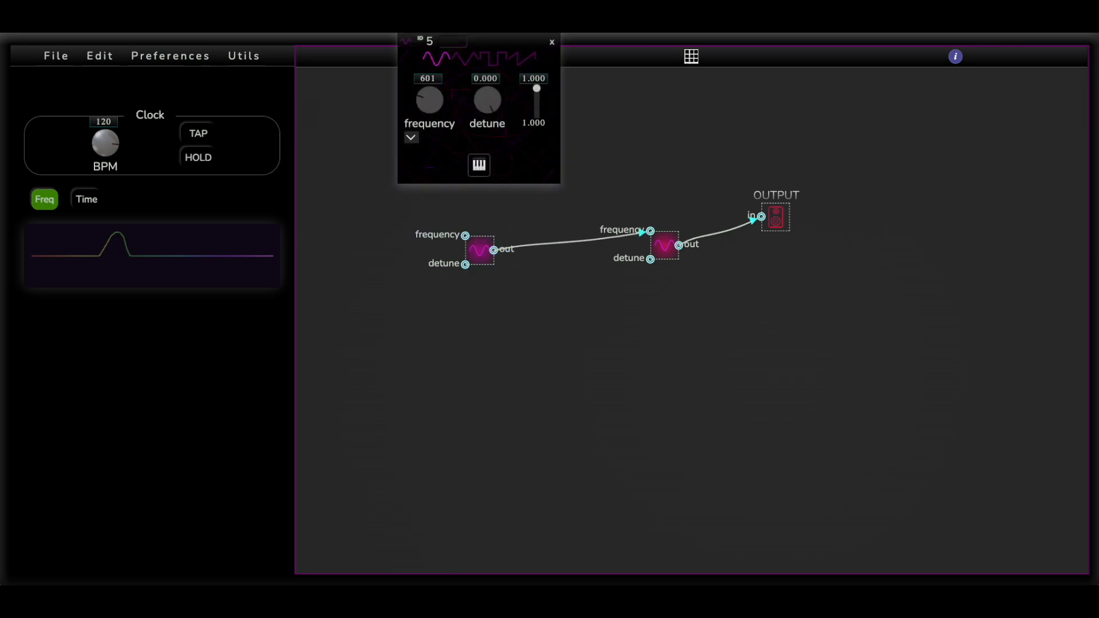
double_click(544, 308)
left_click(571, 347)
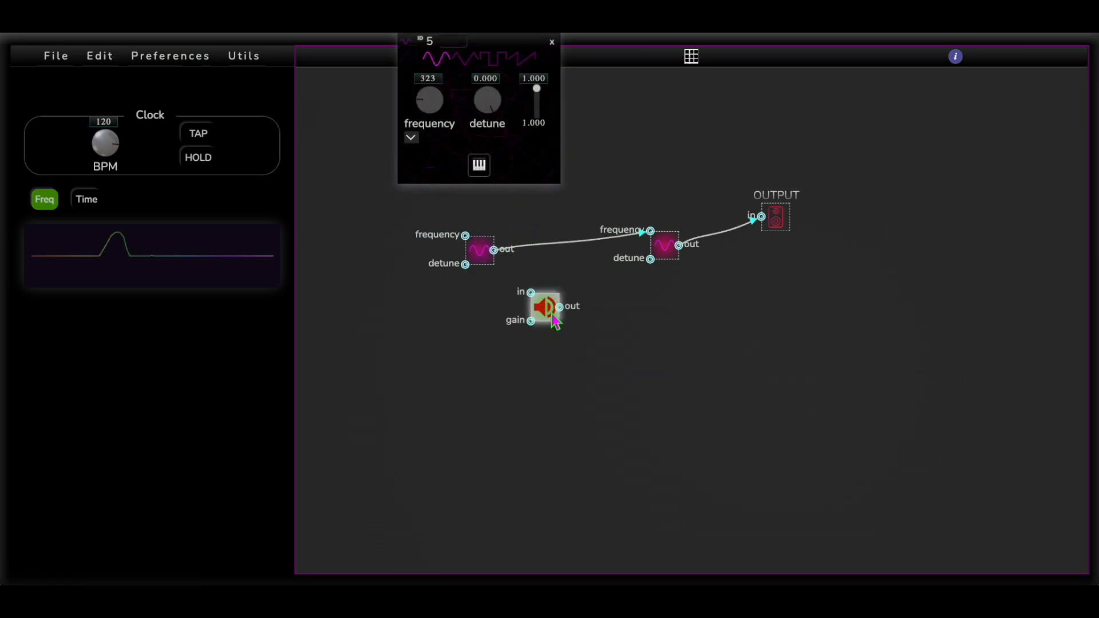
left_click_drag(549, 304, 567, 243)
left_click(566, 243)
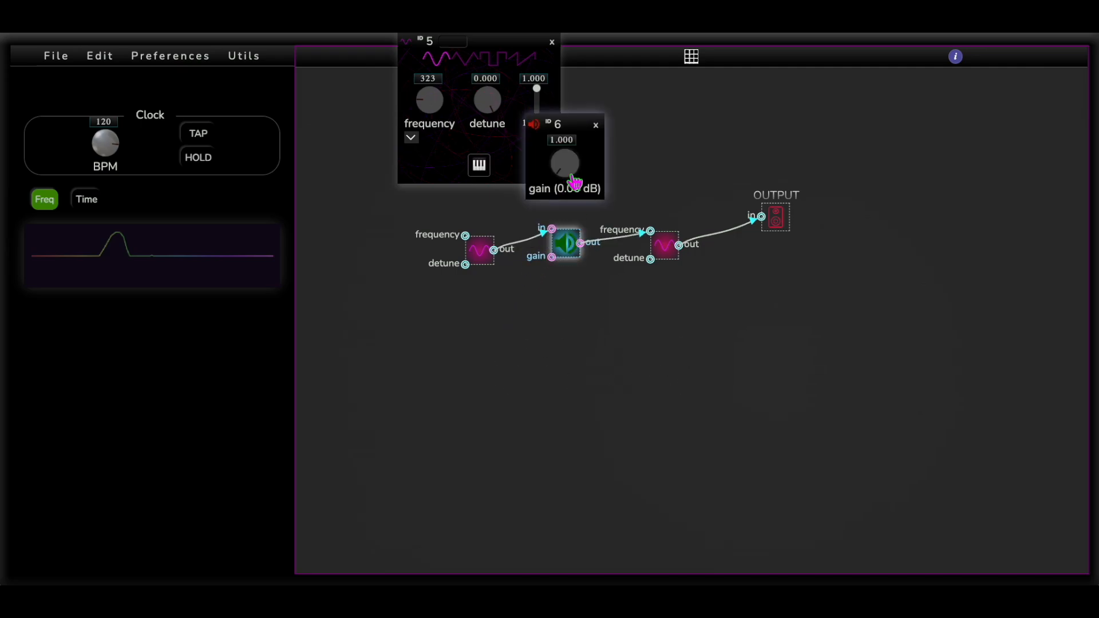
left_click_drag(580, 182, 580, 126)
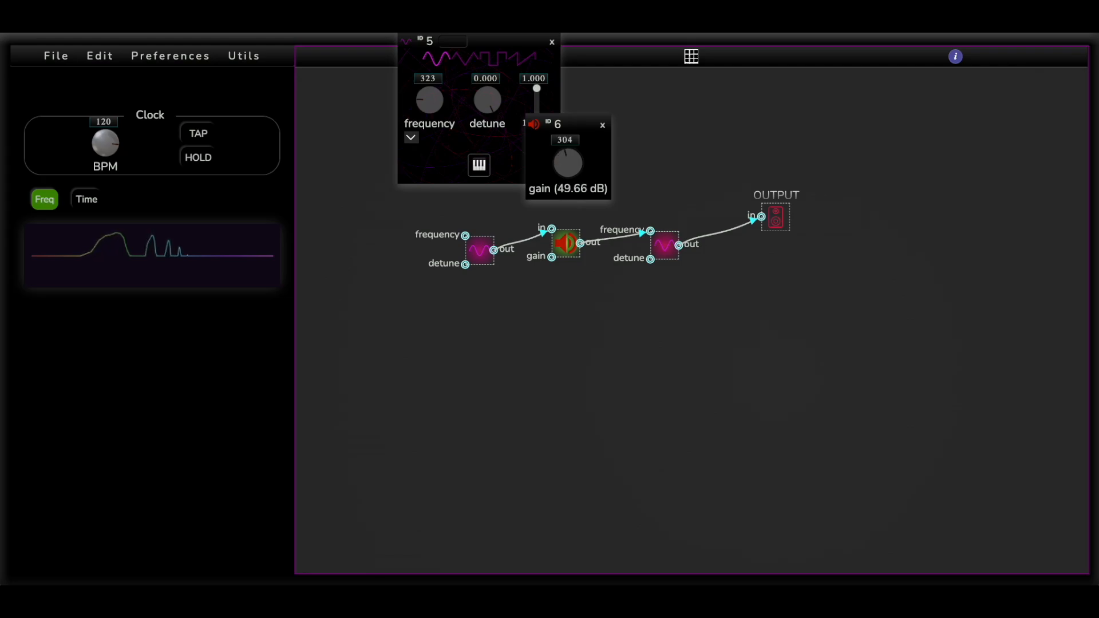
Set the modulating oscillator to a square wave at frequency 1.02 and reroute its gain connection to the other oscillator's detune input
left_click(457, 336)
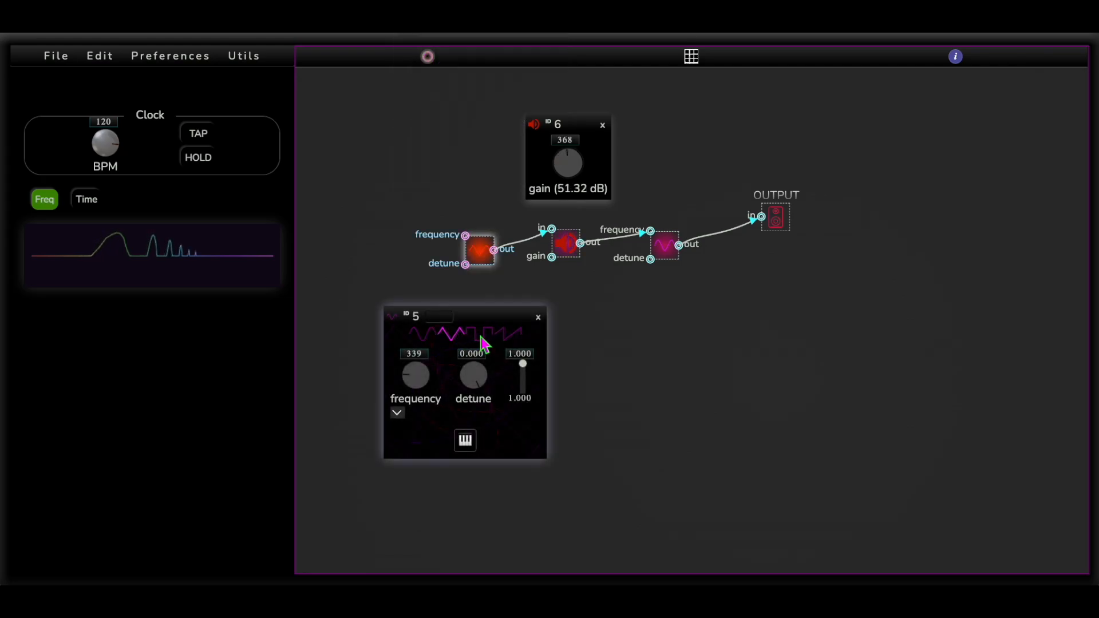
left_click(480, 336)
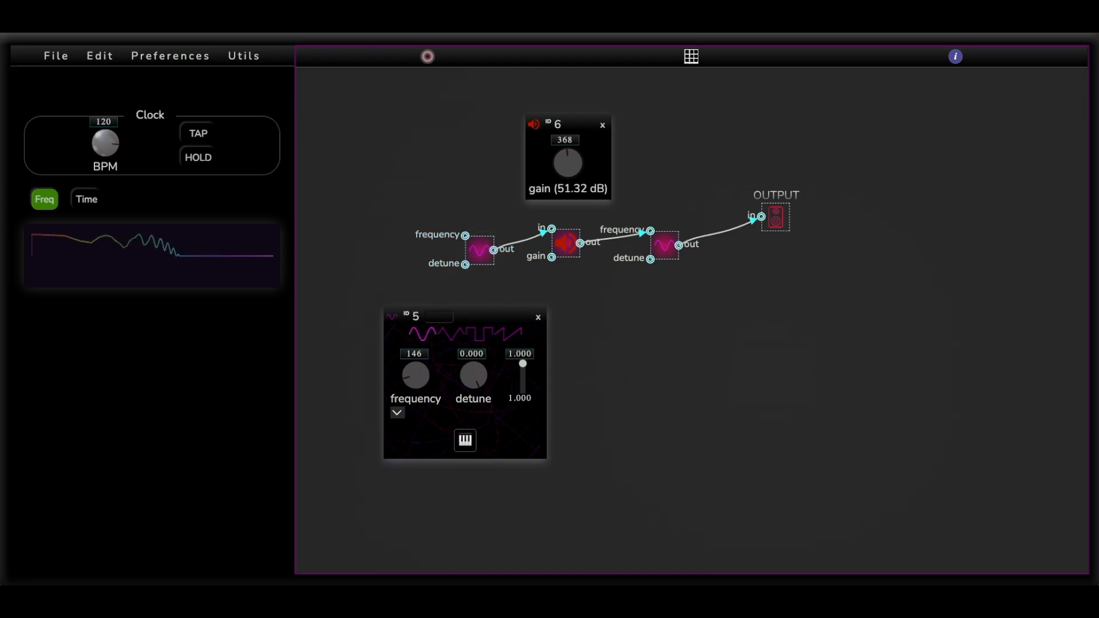
left_click_drag(416, 375, 415, 397)
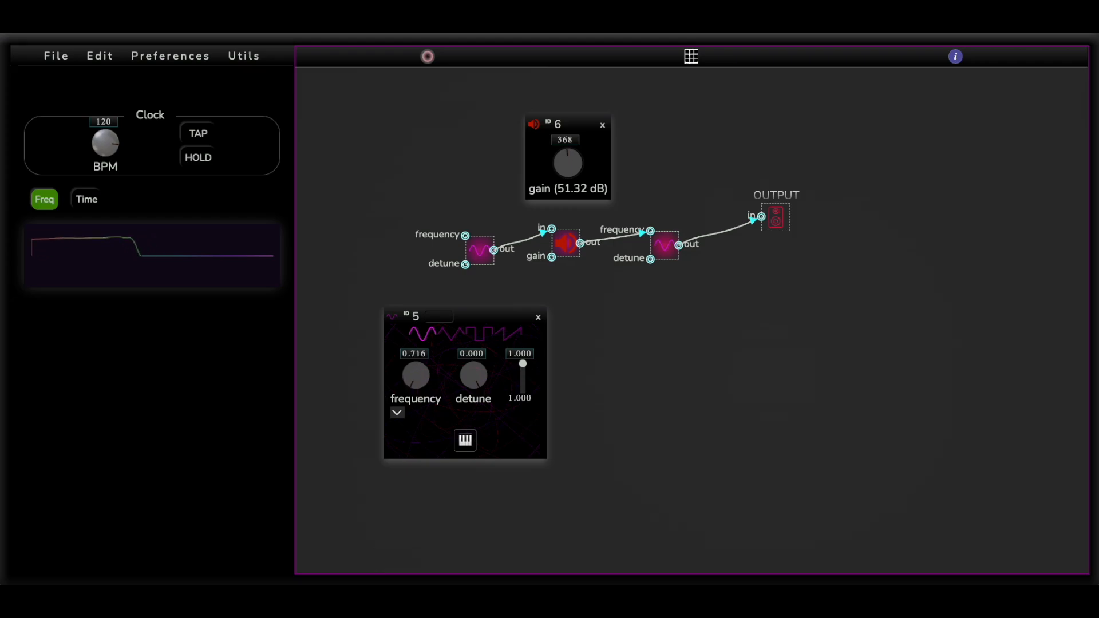
left_click(480, 334)
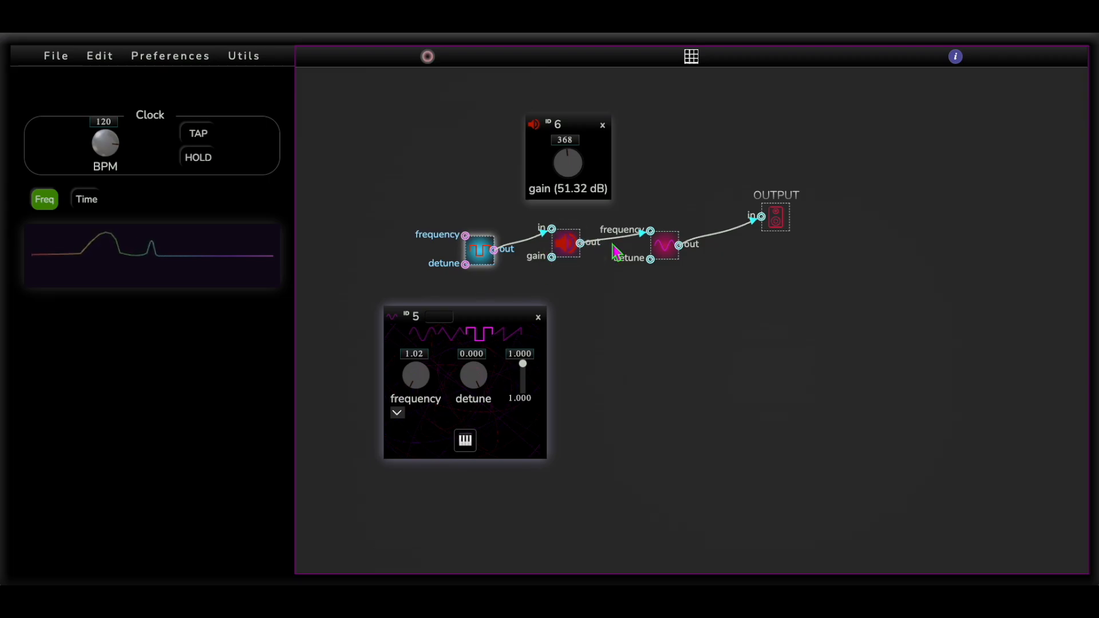
left_click_drag(650, 230, 650, 260)
left_click_drag(593, 285, 495, 246)
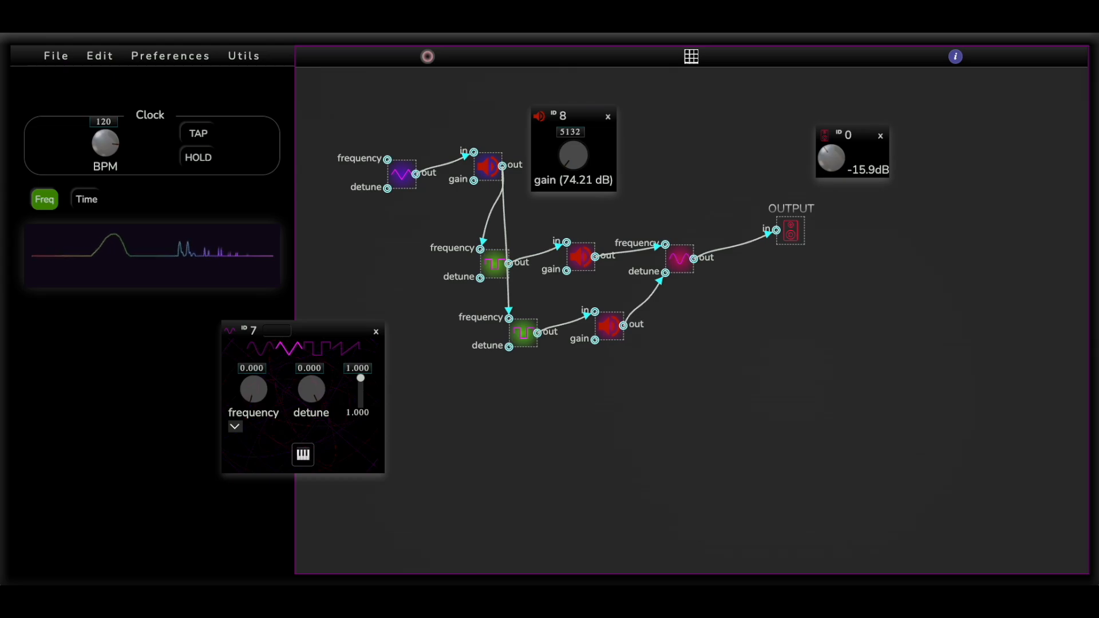
Reduce the gain of the node feeding both square-wave oscillators to 0
left_click_drag(581, 149, 573, 184)
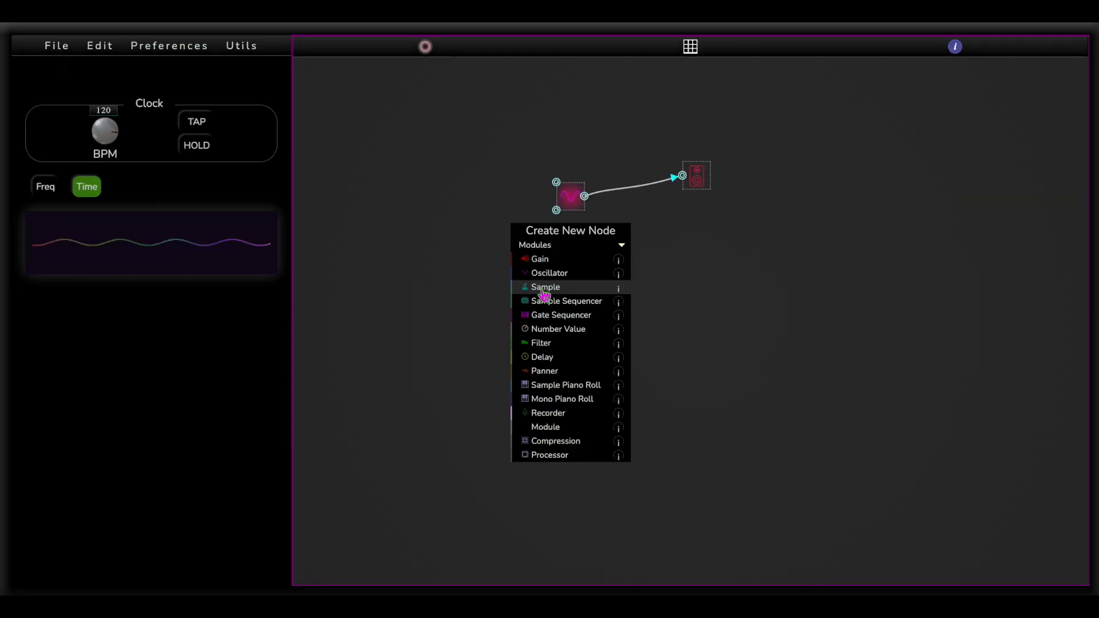
Add a Sample node that feeds the oscillator's frequency input through a new Gain node set to 525
left_click(541, 289)
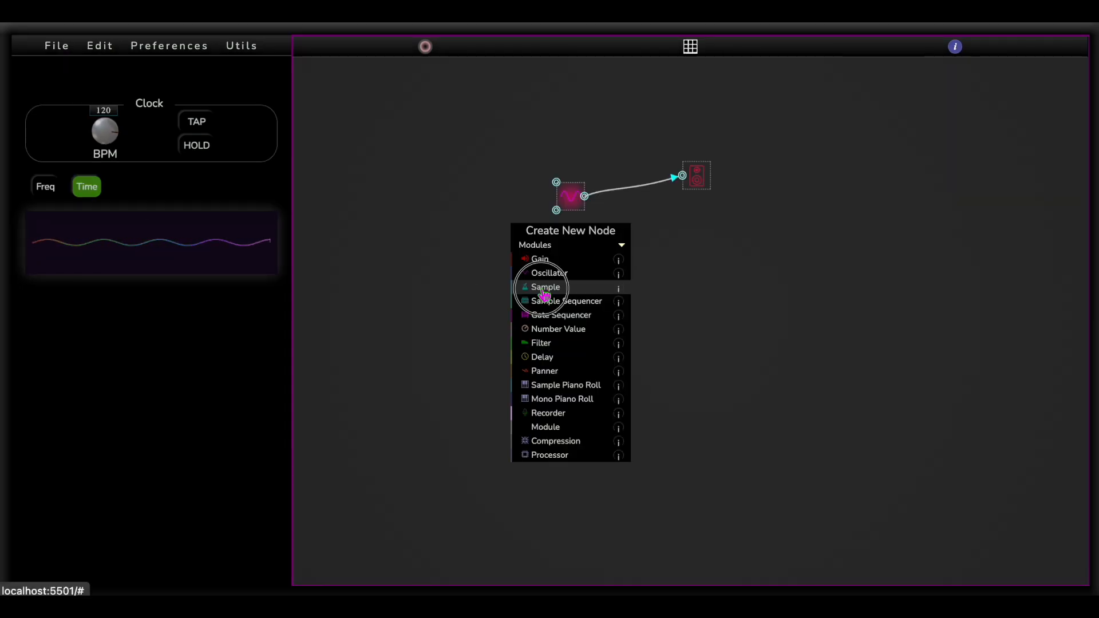
left_click_drag(510, 223, 430, 222)
left_click(448, 228)
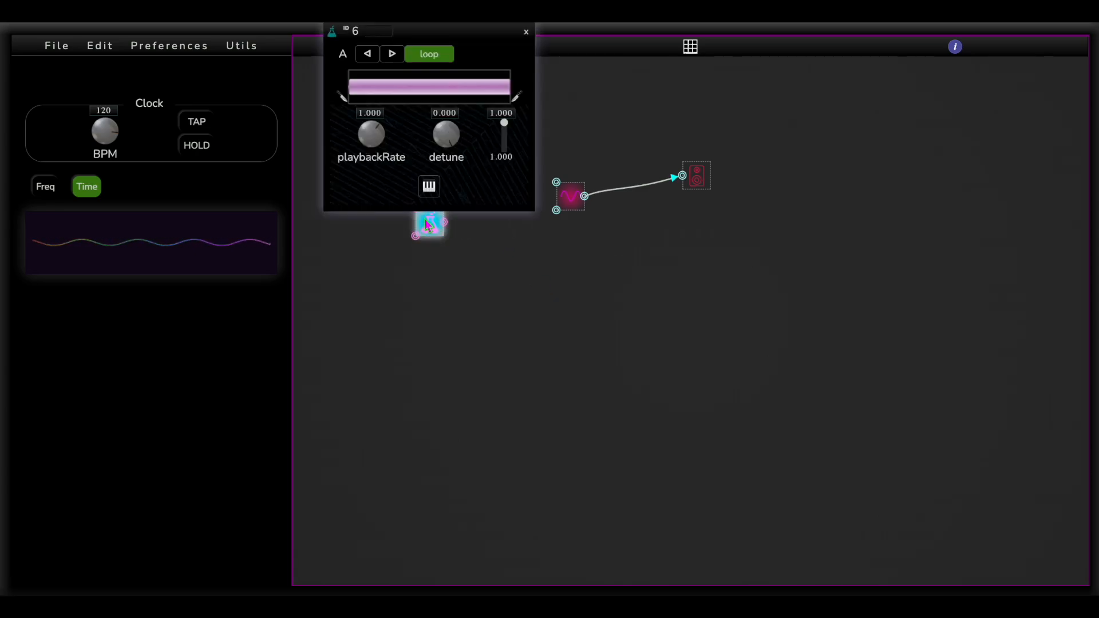
left_click(269, 113)
right_click(494, 202)
left_click(519, 241)
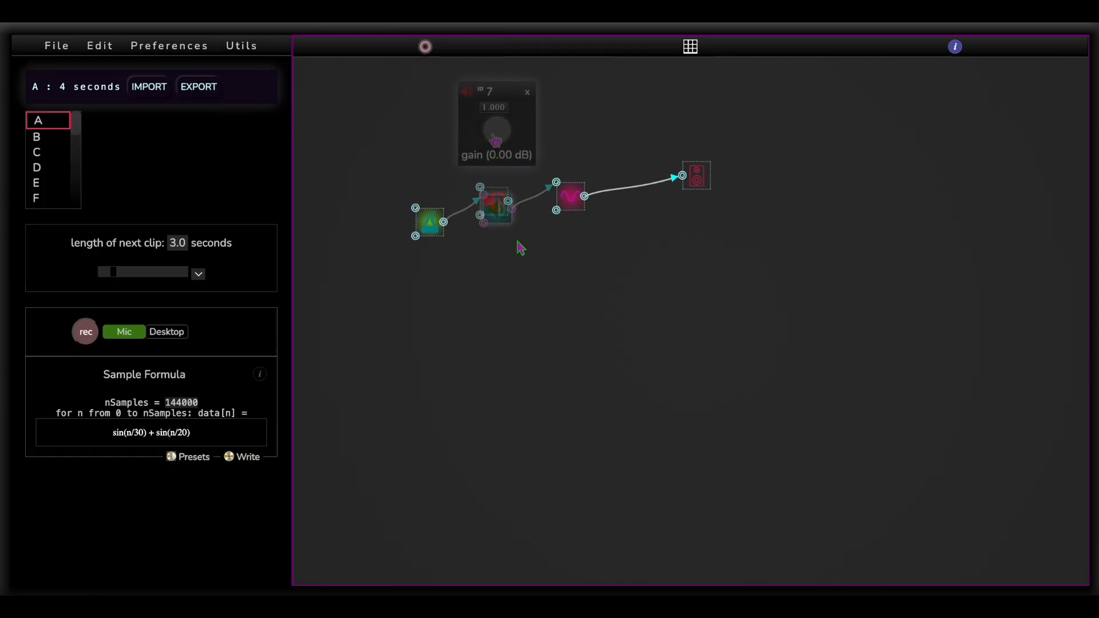
mouse_move(501, 131)
left_mouse_down()
mouse_move(500, 94)
mouse_move(496, 140)
left_mouse_up()
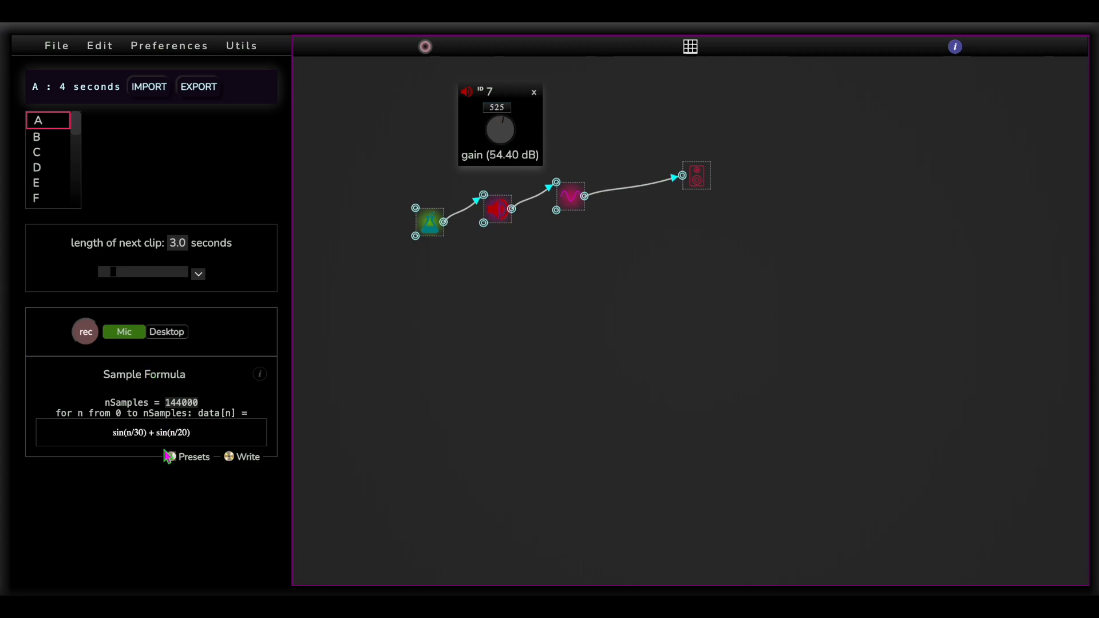
Set the clip length to 16.2 seconds, write sample A from the Tone preset formula, and select the formula text
left_click(229, 456)
left_click(169, 272)
left_click(197, 457)
scroll(115, 425, "down", 5)
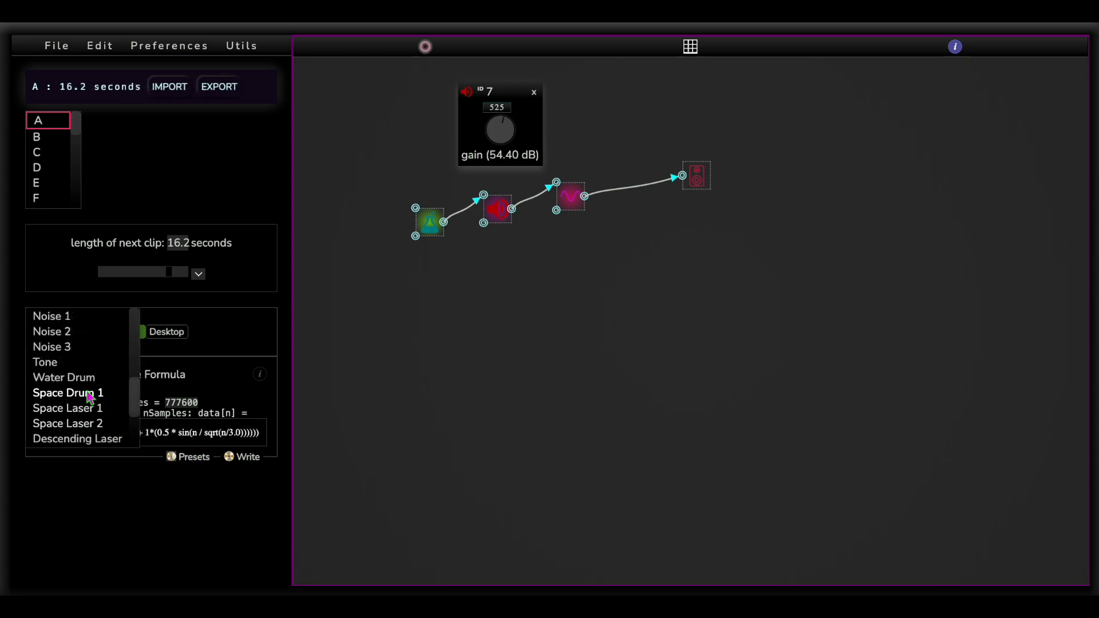
left_click(74, 364)
left_click(238, 460)
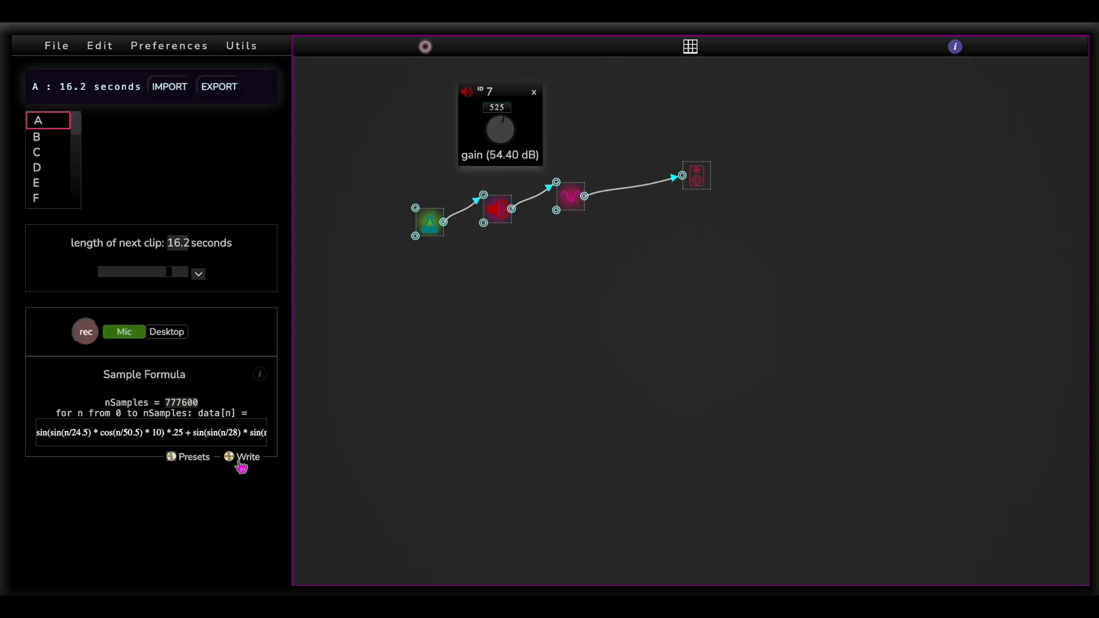
triple_click(235, 433)
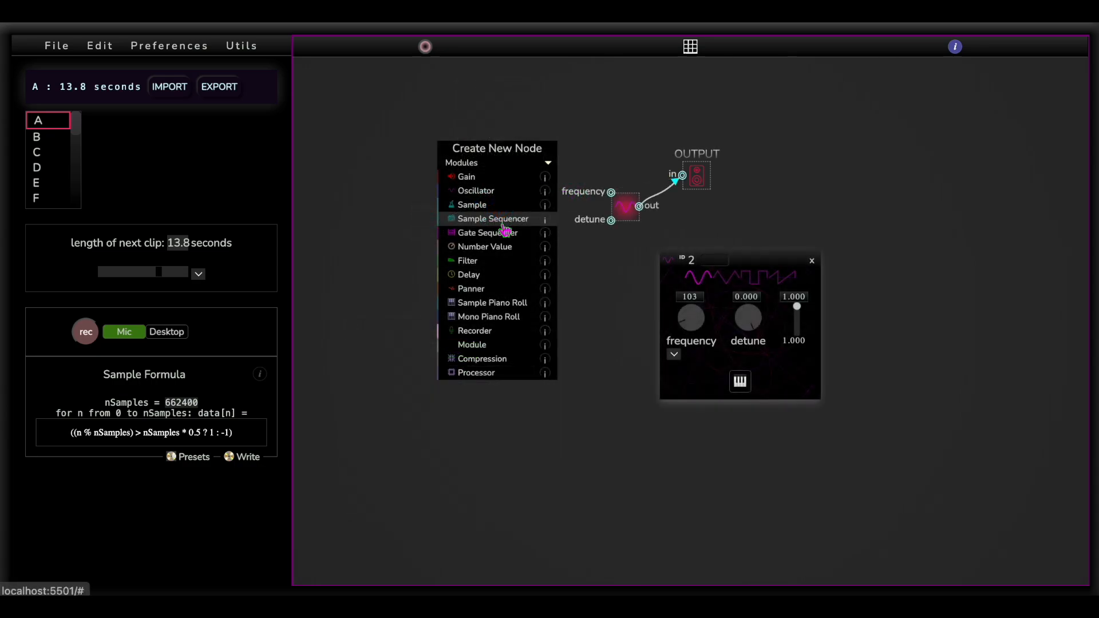
Add a Sample Sequencer node and connect its output to the oscillator's detune input
left_click(502, 222)
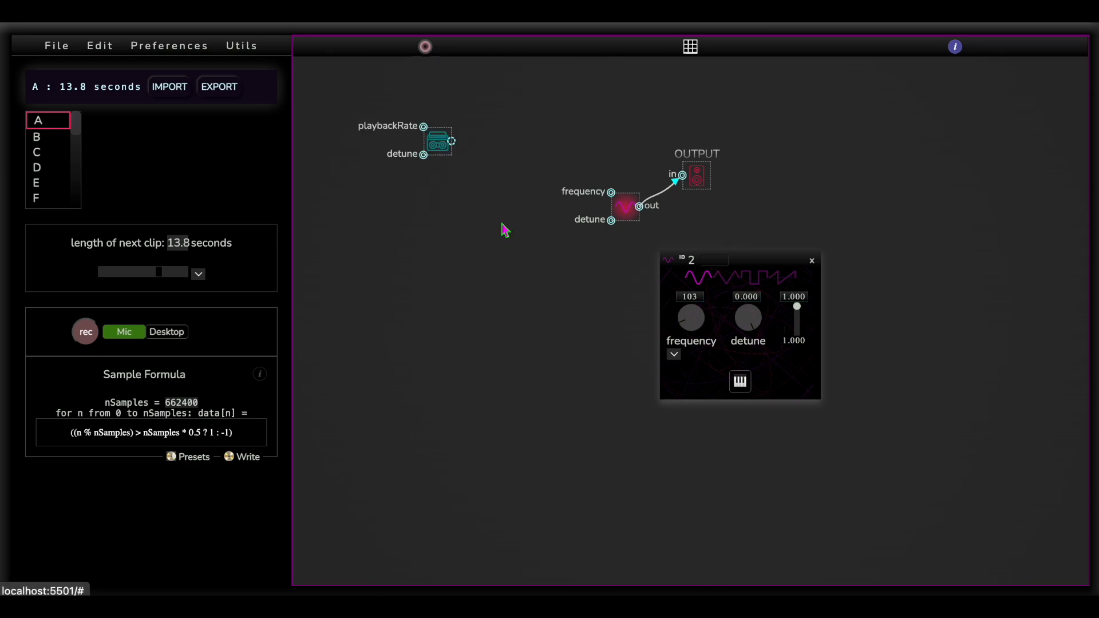
left_click_drag(452, 143, 611, 223)
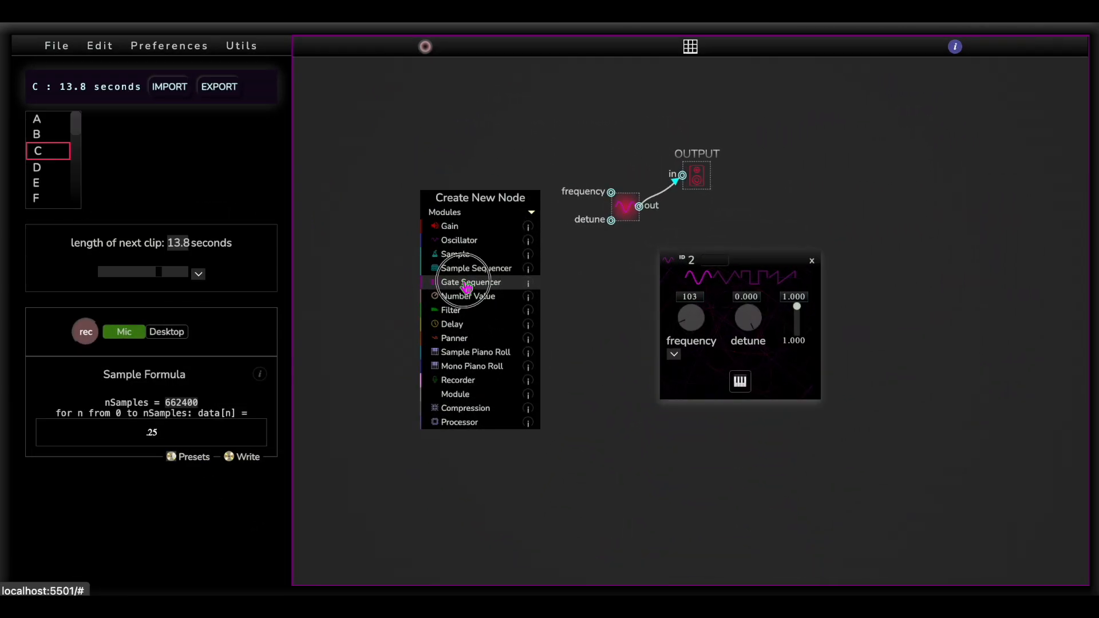
Add a Gate Sequencer node and place it beside the oscillator's detune input
left_click(468, 282)
left_click_drag(420, 189, 530, 192)
left_click_drag(530, 192, 534, 213)
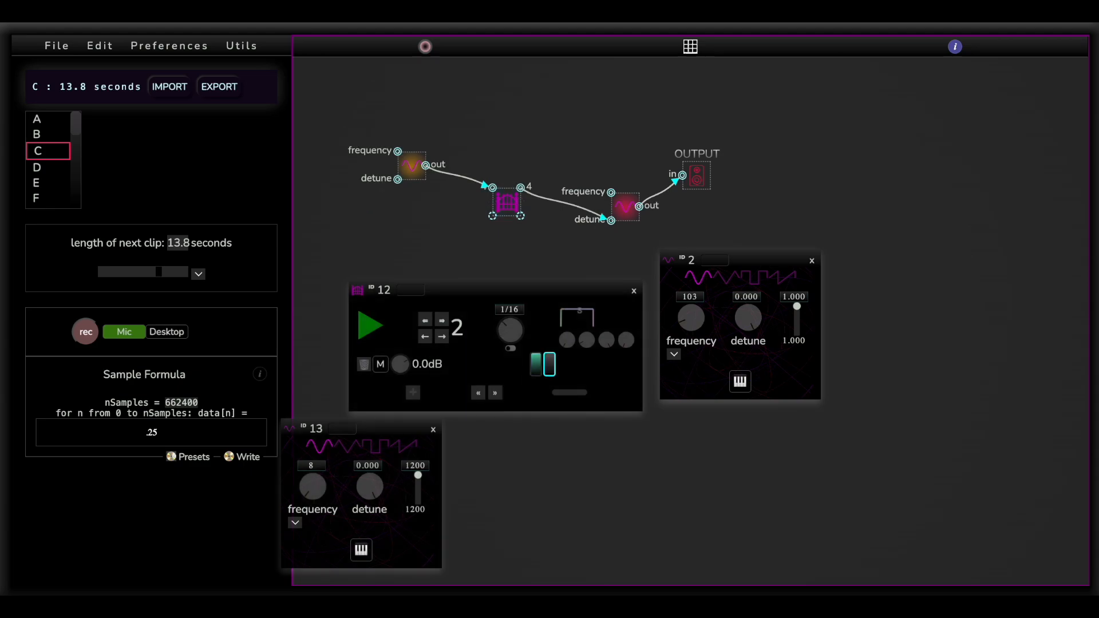
Adjust the gate sequencer's step rate and raise the frequency of the oscillator feeding it
left_click_drag(508, 328, 507, 322)
left_click_drag(319, 497, 319, 488)
left_click_drag(320, 487, 319, 481)
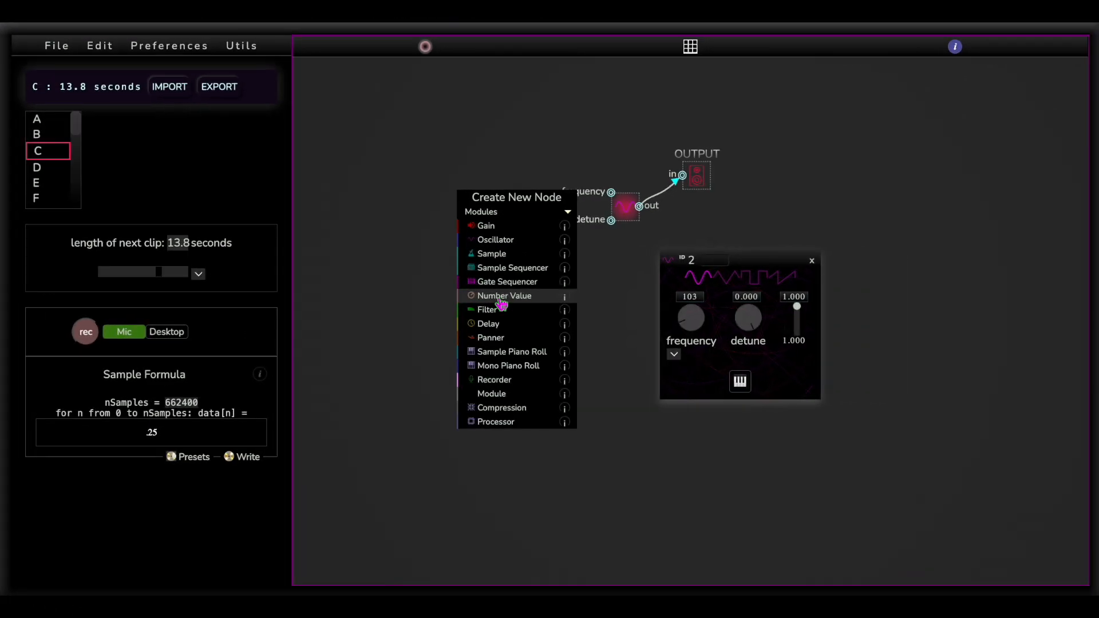
Add a Number Value node and connect its output to the oscillator's frequency input
left_click(501, 296)
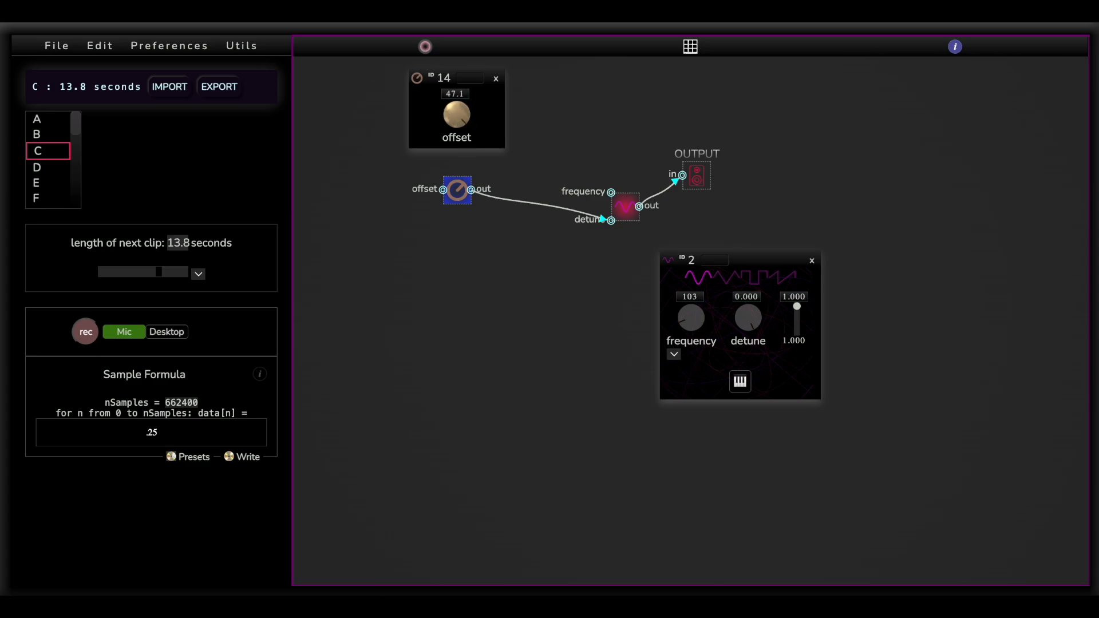
left_click_drag(470, 189, 611, 192)
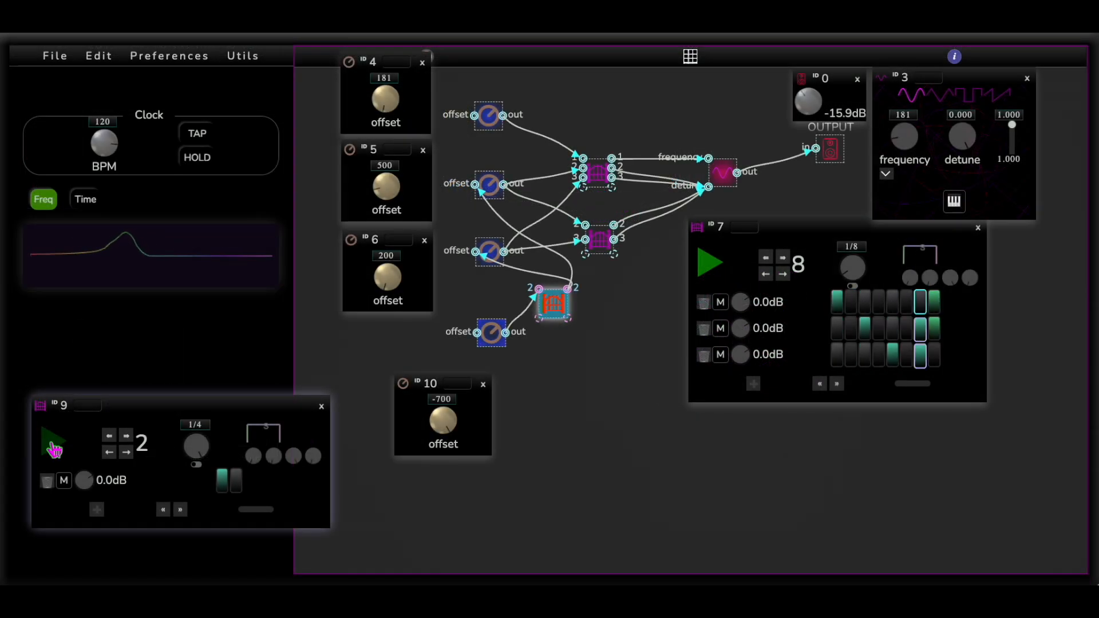
Start the two-step gate sequencer that receives the -700 offset
left_click(54, 446)
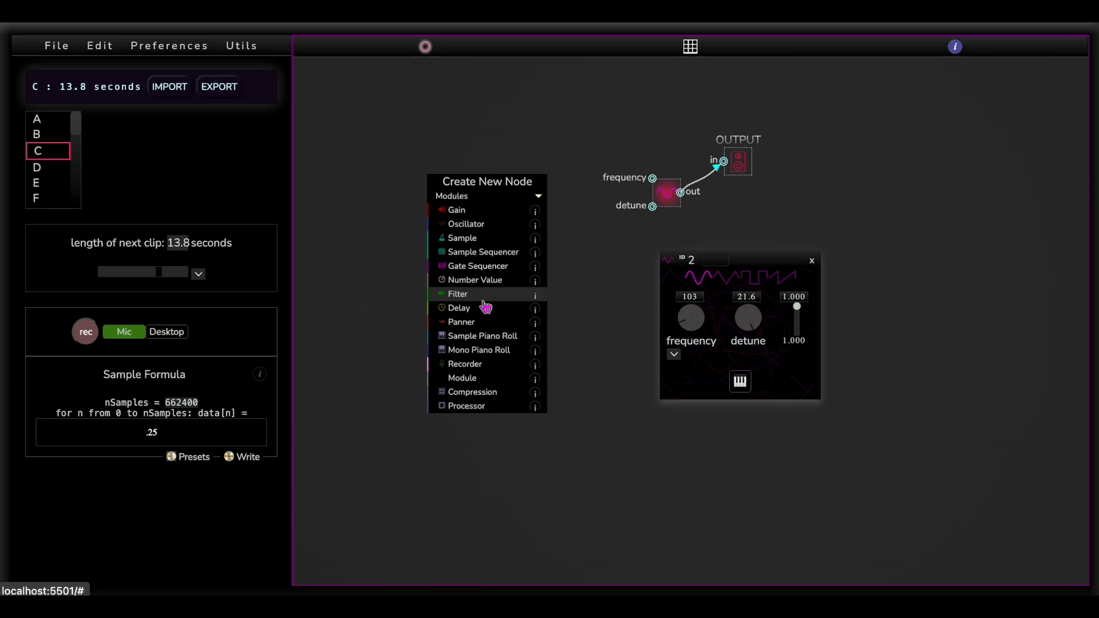
Add a Filter node and move it closer to the oscillator
left_click(484, 297)
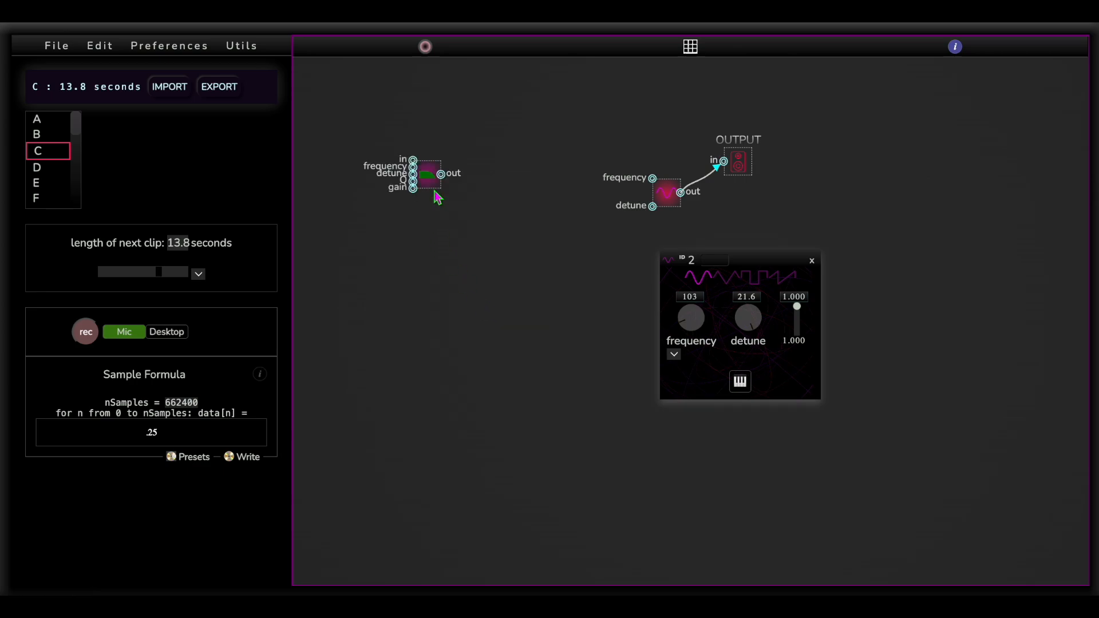
left_click_drag(437, 197, 490, 211)
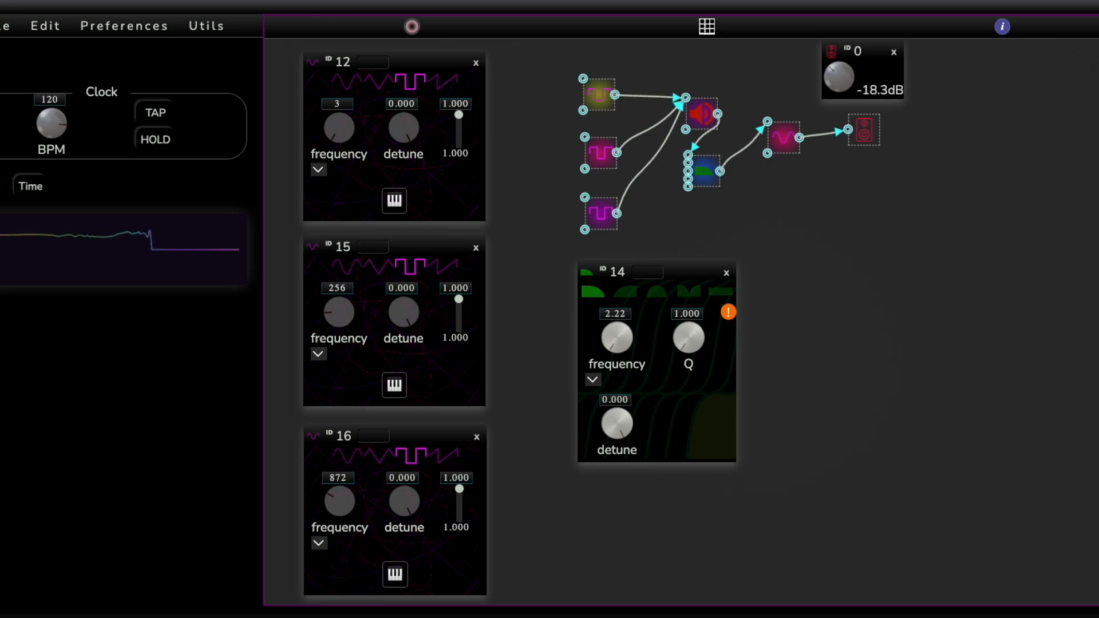
Switch the filter to the high-pass shape and raise its cutoff frequency
left_click(625, 292)
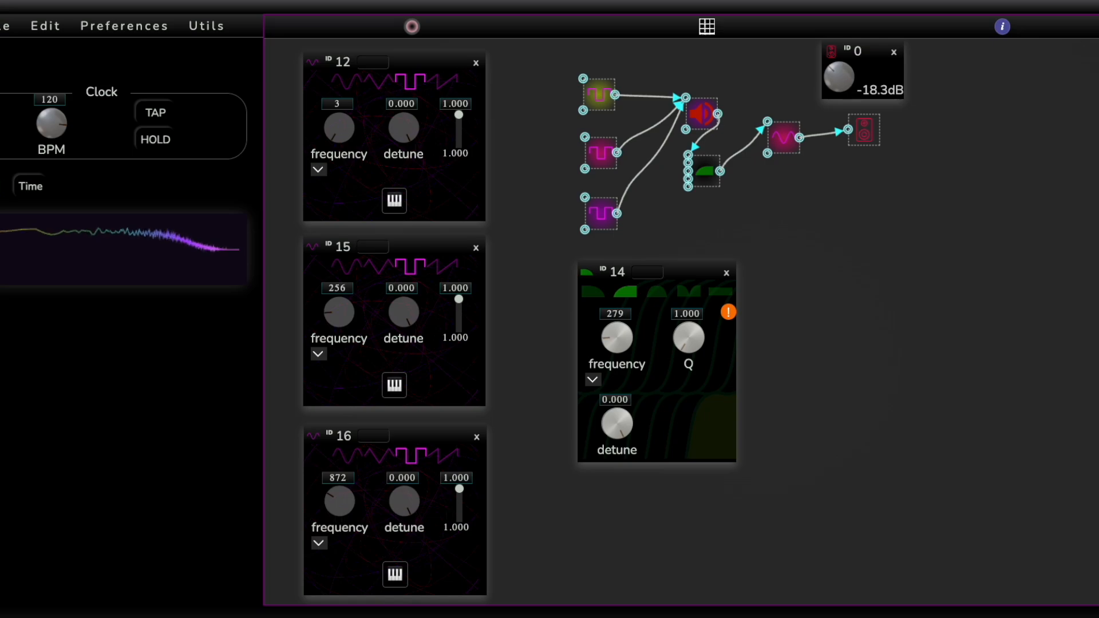
left_click_drag(617, 337, 617, 291)
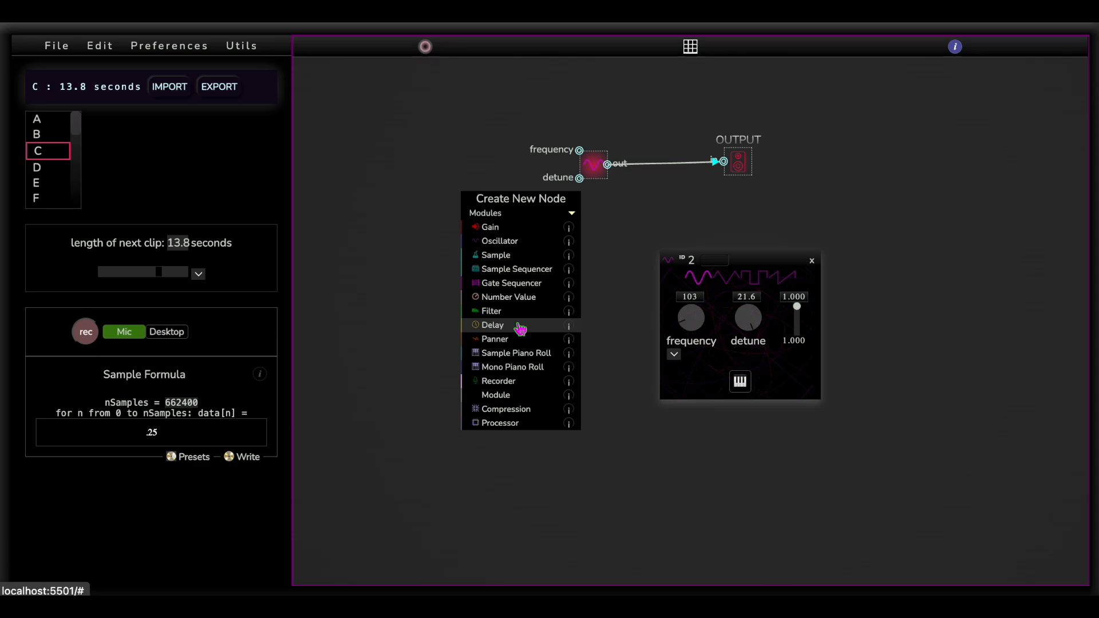
Add a Delay node, a Filter node and a Panner node to the patch
left_click(520, 326)
left_click(491, 310)
left_click(495, 360)
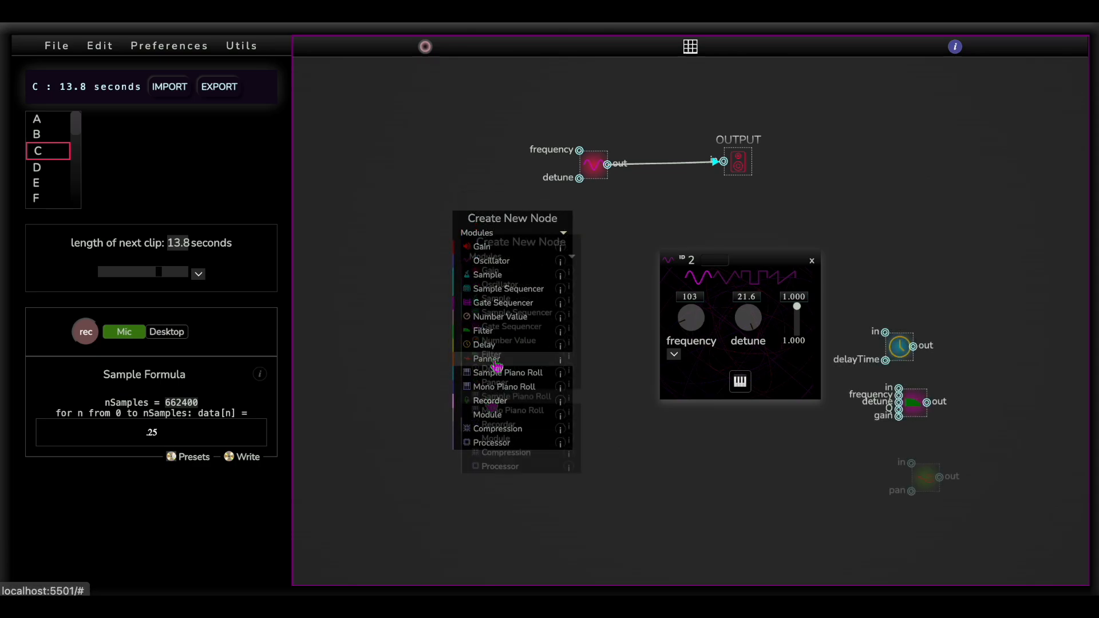
Add a Sample Piano Roll node and assign sample E to the upper note in the last column of its pattern
left_click(491, 401)
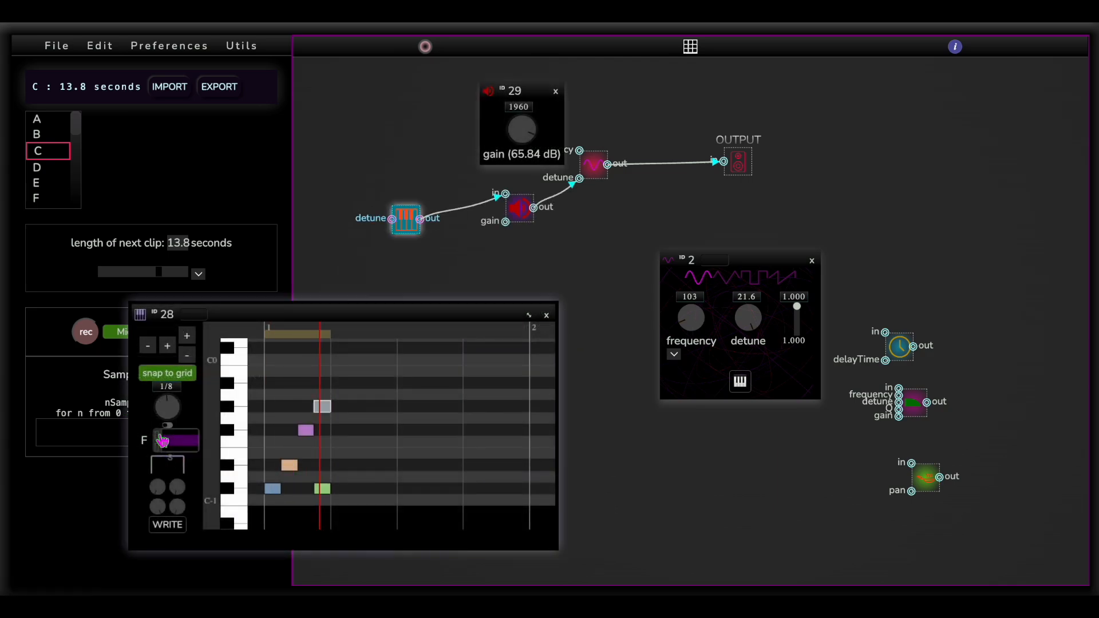
left_click(160, 449)
left_click(159, 450)
left_click(320, 408)
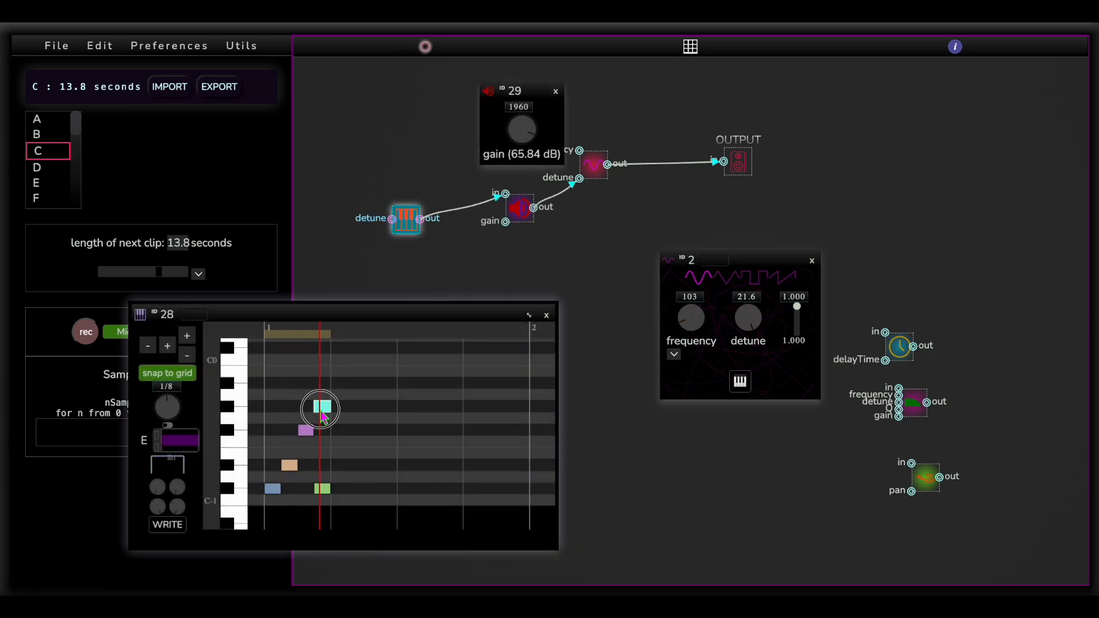
Add a Mono Piano Roll node and connect its envelope output to the gain input of the Gain node
left_click(405, 351)
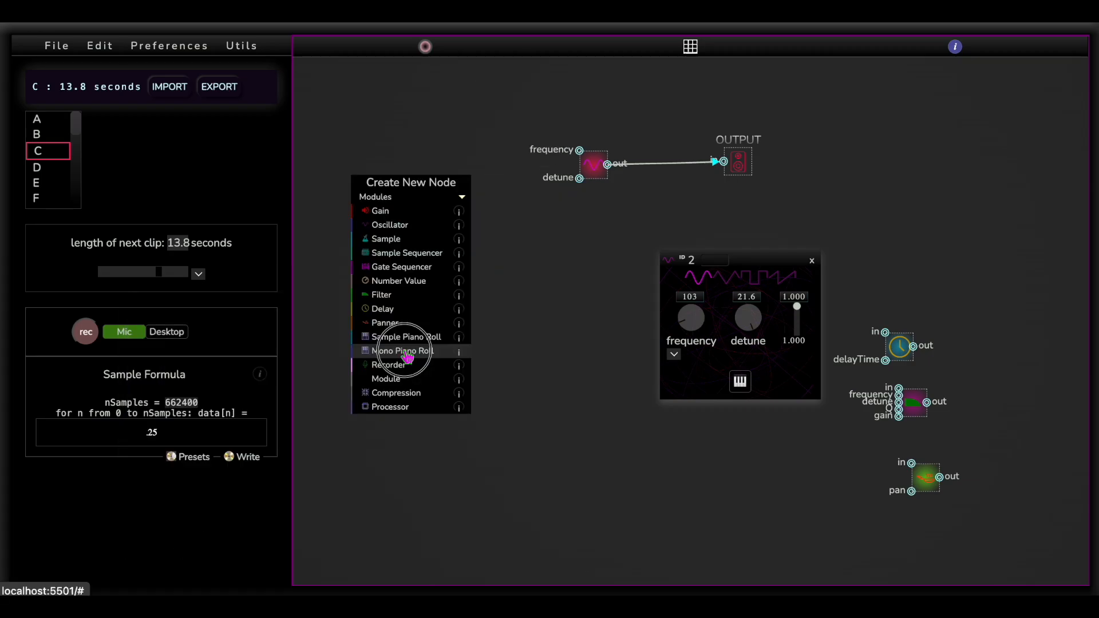
left_click_drag(352, 173, 407, 177)
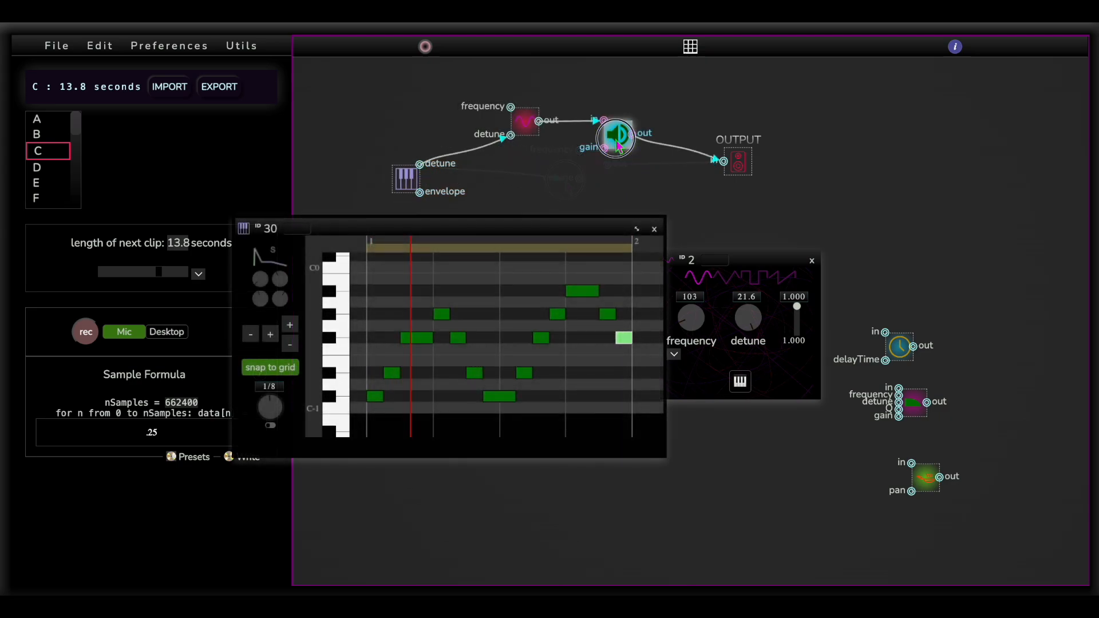
left_click_drag(619, 135, 600, 175)
left_click(600, 175)
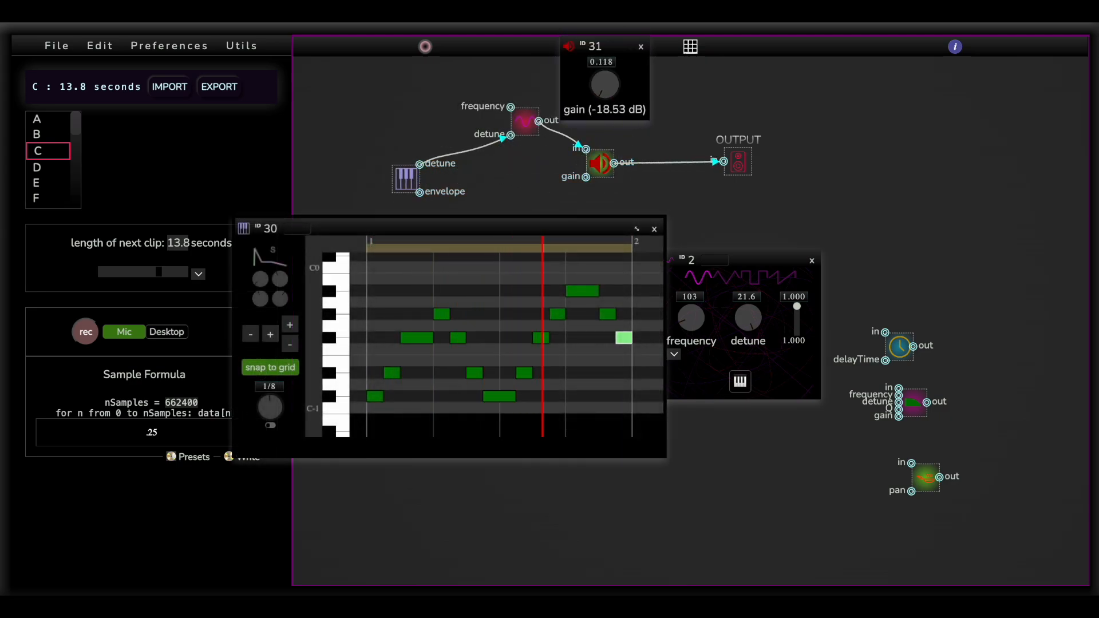
left_click_drag(419, 193, 585, 177)
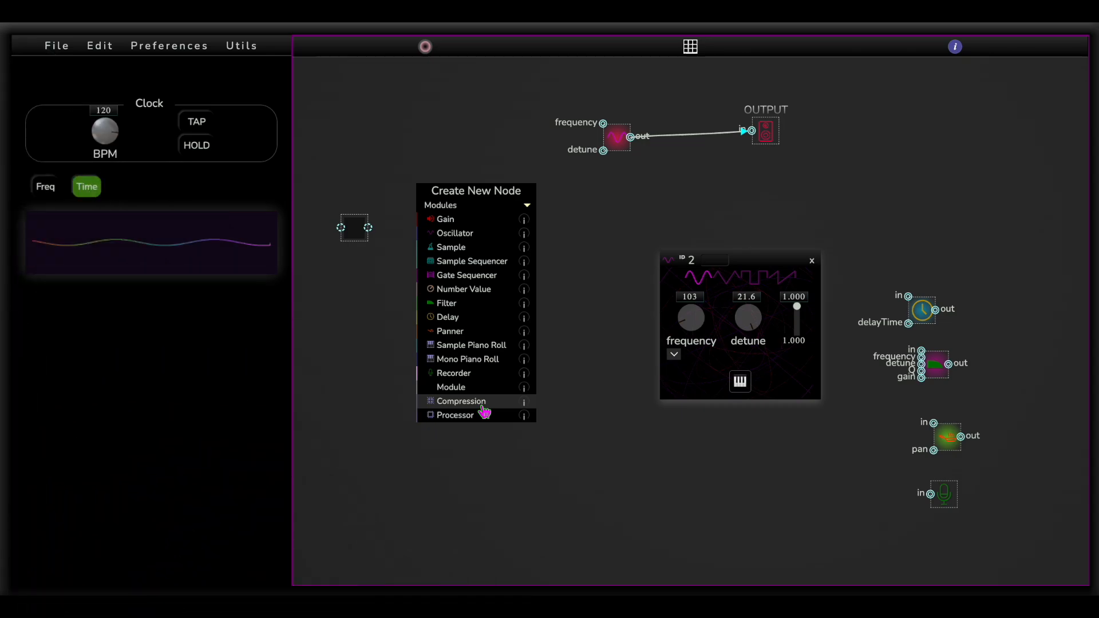
Add a Compression node and a Processor node to the patch
left_click(483, 403)
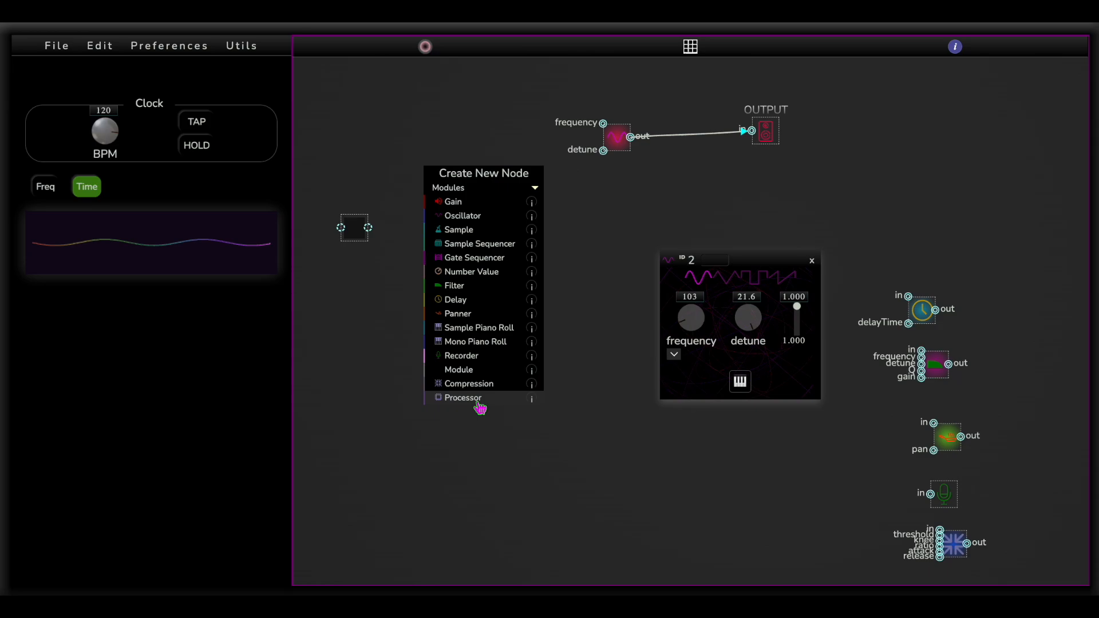
left_click(480, 405)
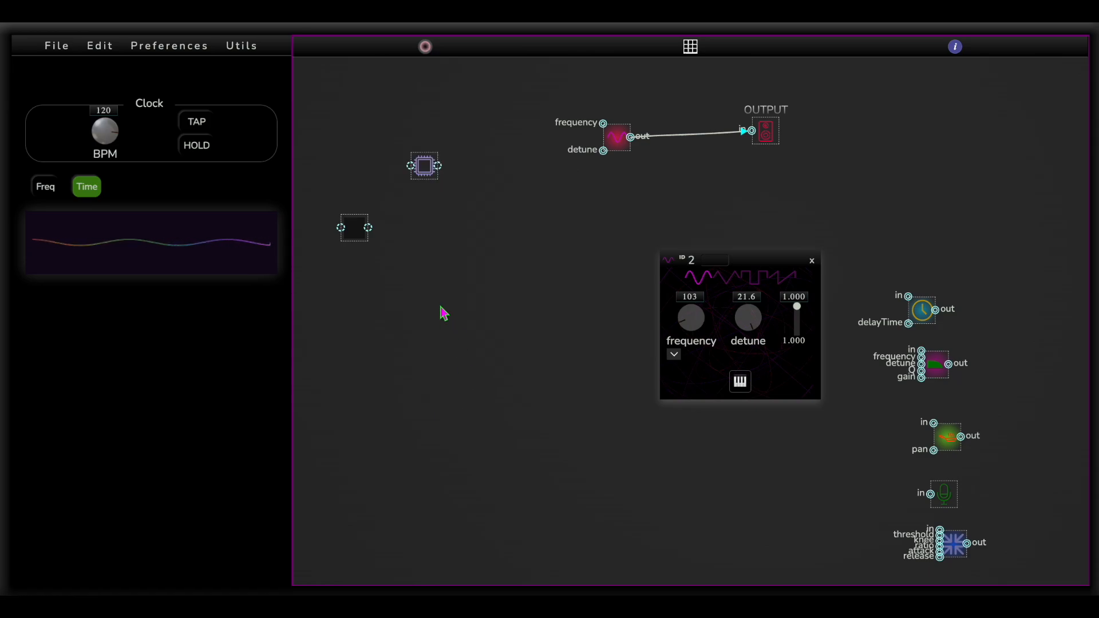
Examine the processor node's code through to the reallyProcess function, enlarging the code window along the way
scroll(459, 438, "down", 6)
scroll(459, 438, "down", 5)
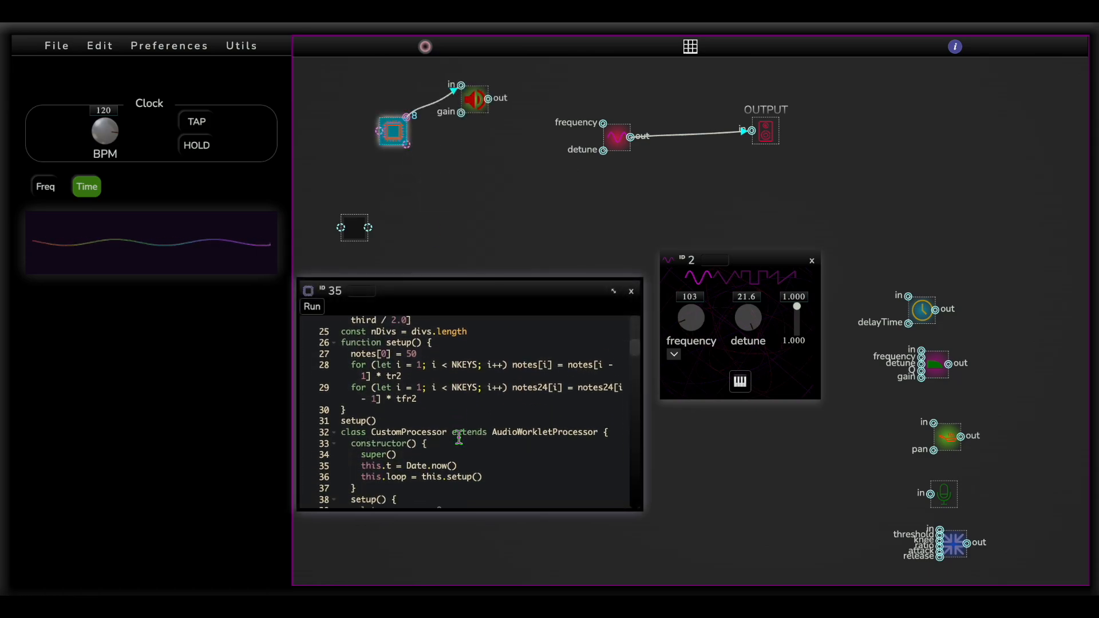
scroll(459, 438, "down", 7)
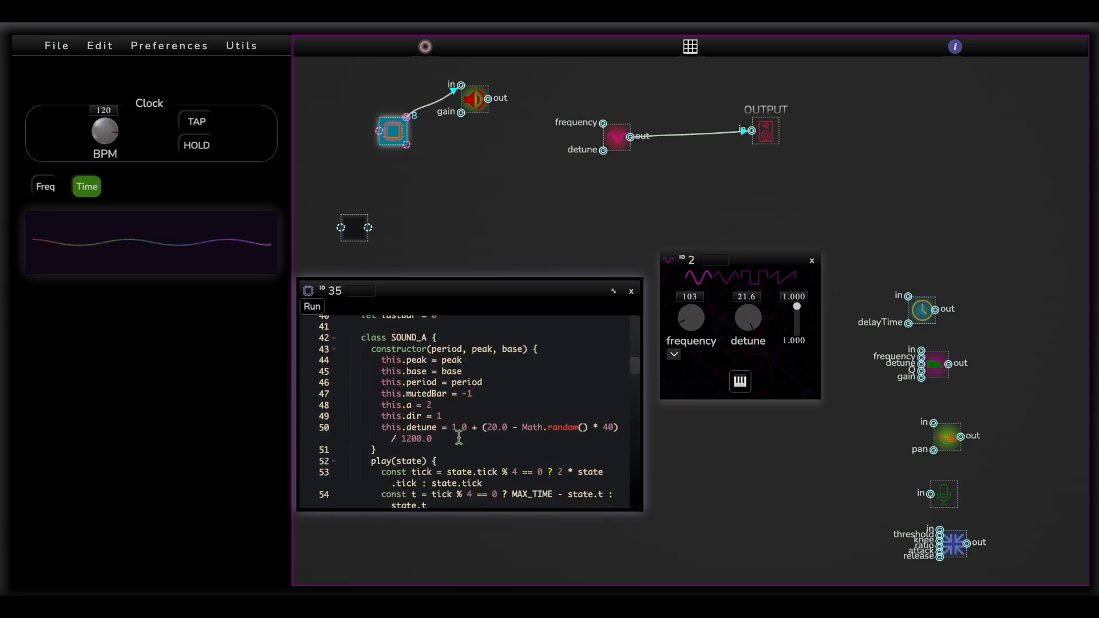
scroll(459, 438, "down", 9)
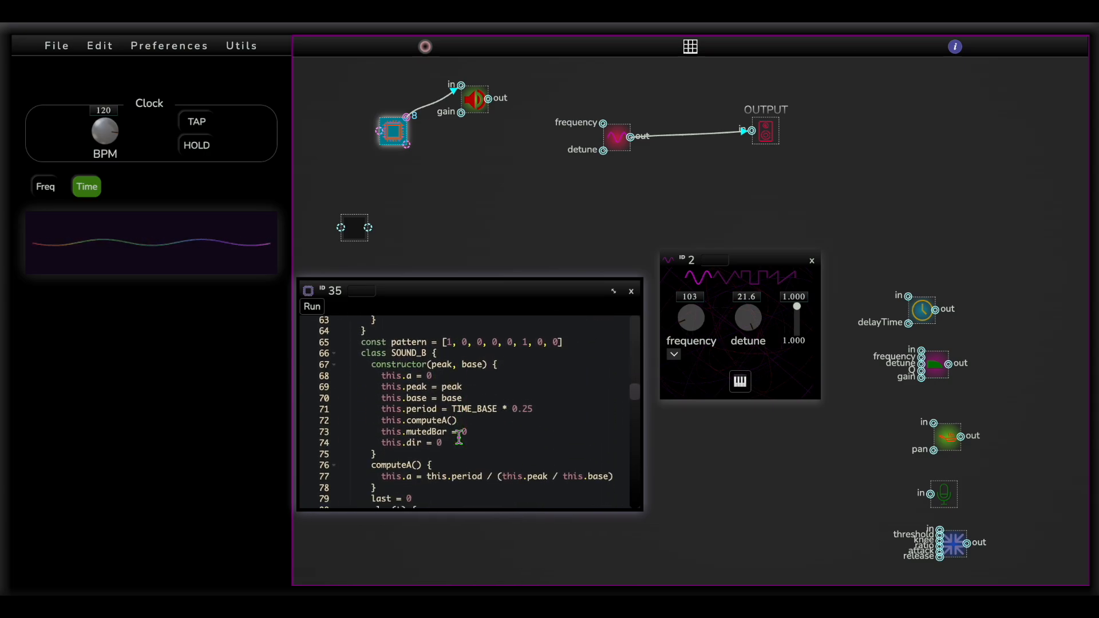
scroll(459, 438, "down", 7)
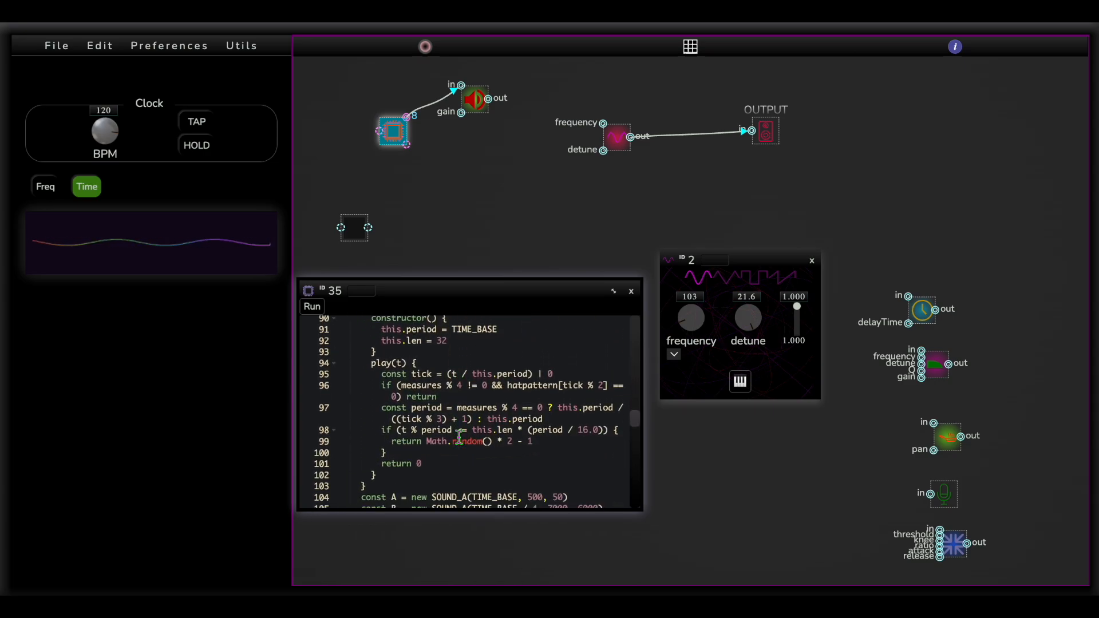
scroll(459, 438, "down", 9)
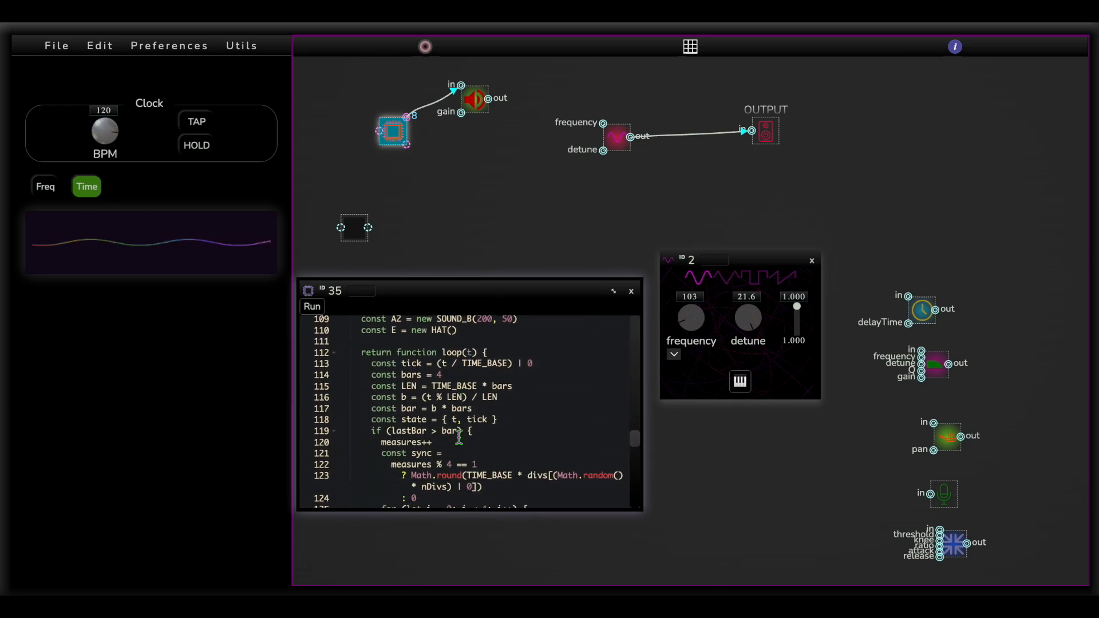
scroll(459, 438, "down", 3)
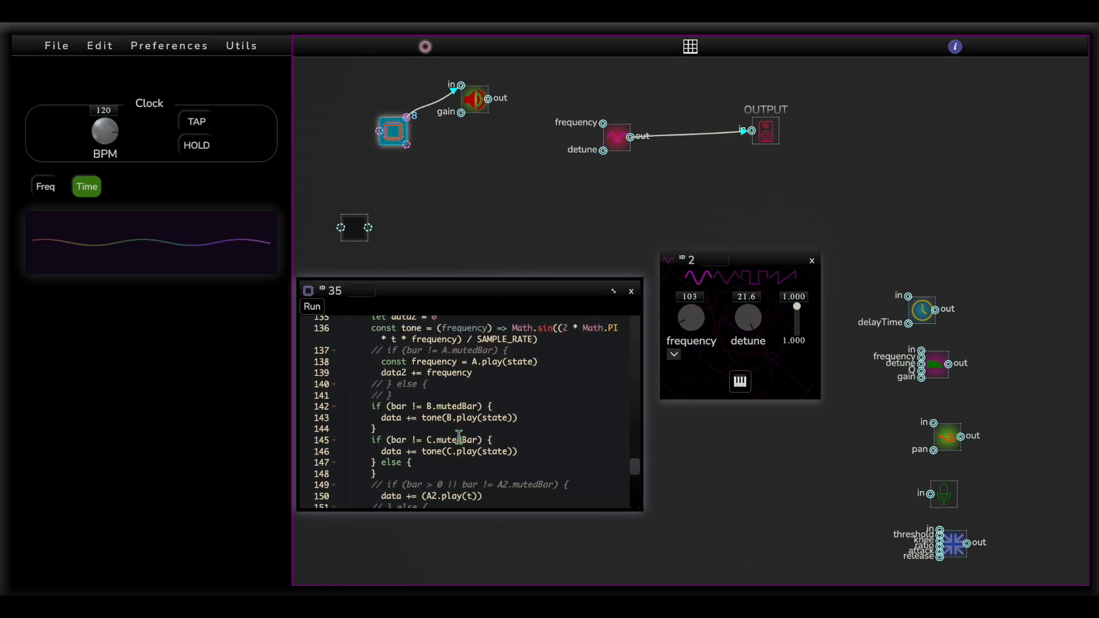
left_click_drag(301, 519, 189, 561)
scroll(361, 480, "down", 2)
scroll(360, 480, "down", 6)
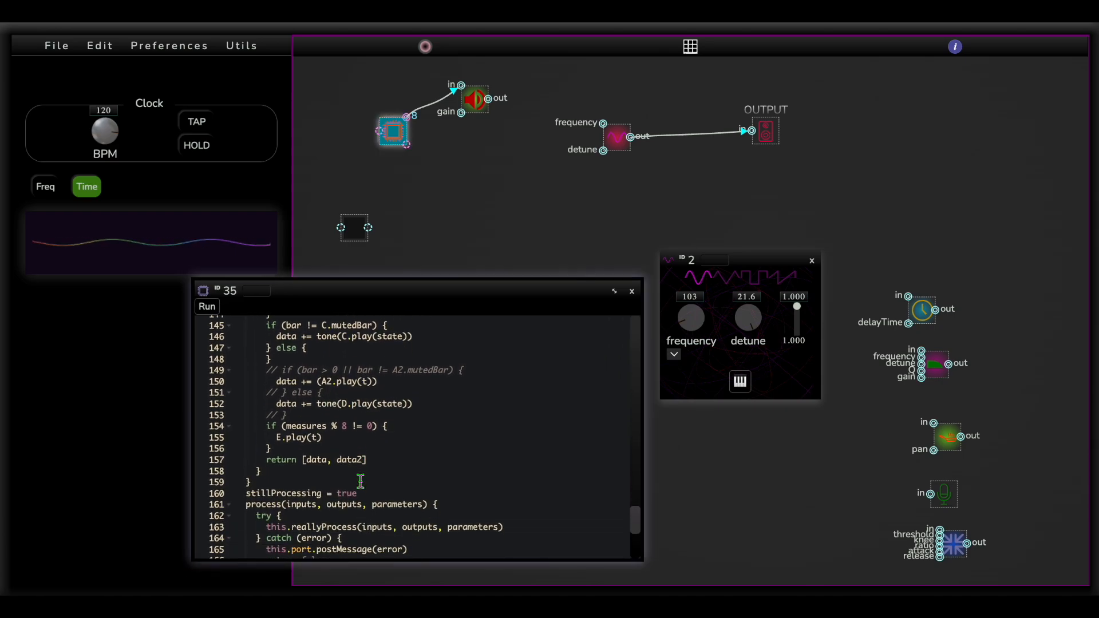
scroll(361, 480, "down", 1)
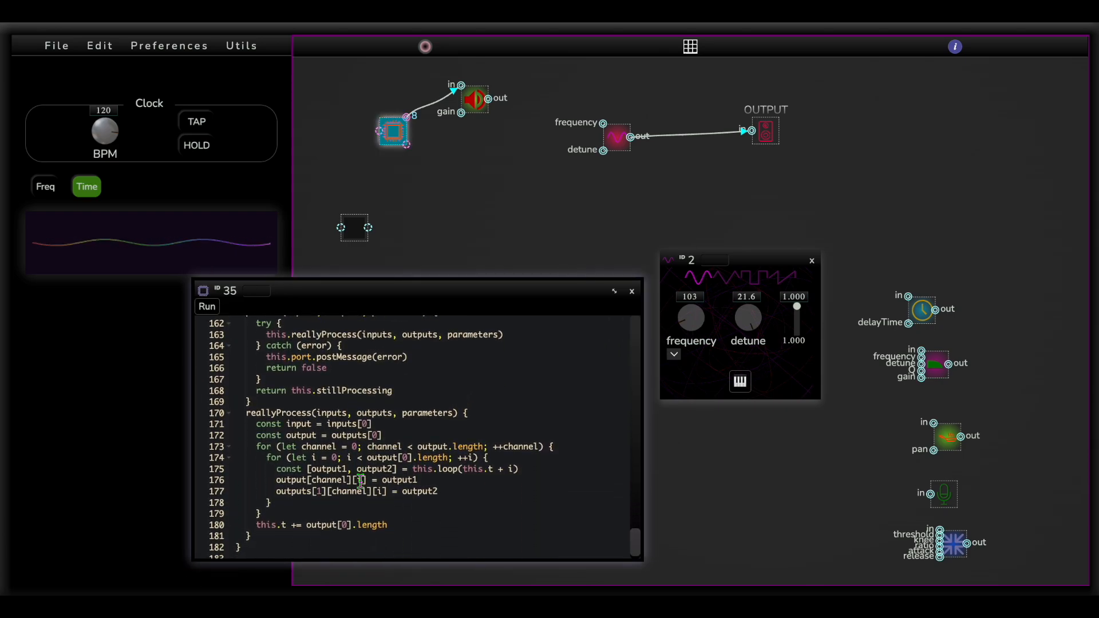
Connect the processor's second output to the oscillator's frequency input, and close the error dialog and the code search
left_click(425, 491)
left_click_drag(407, 131, 603, 123)
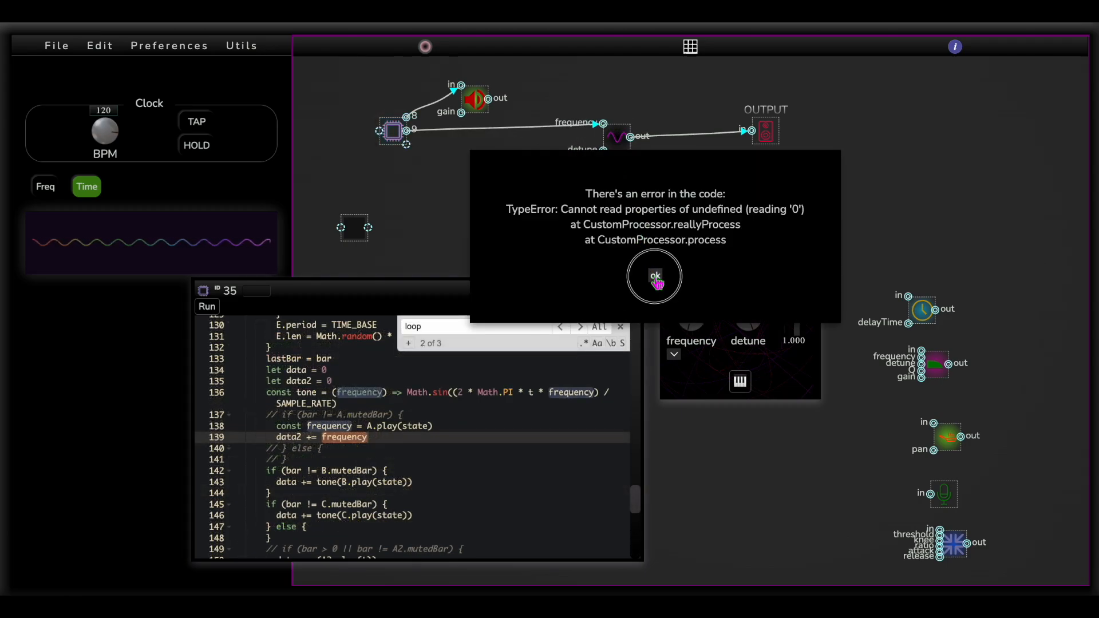
left_click(656, 275)
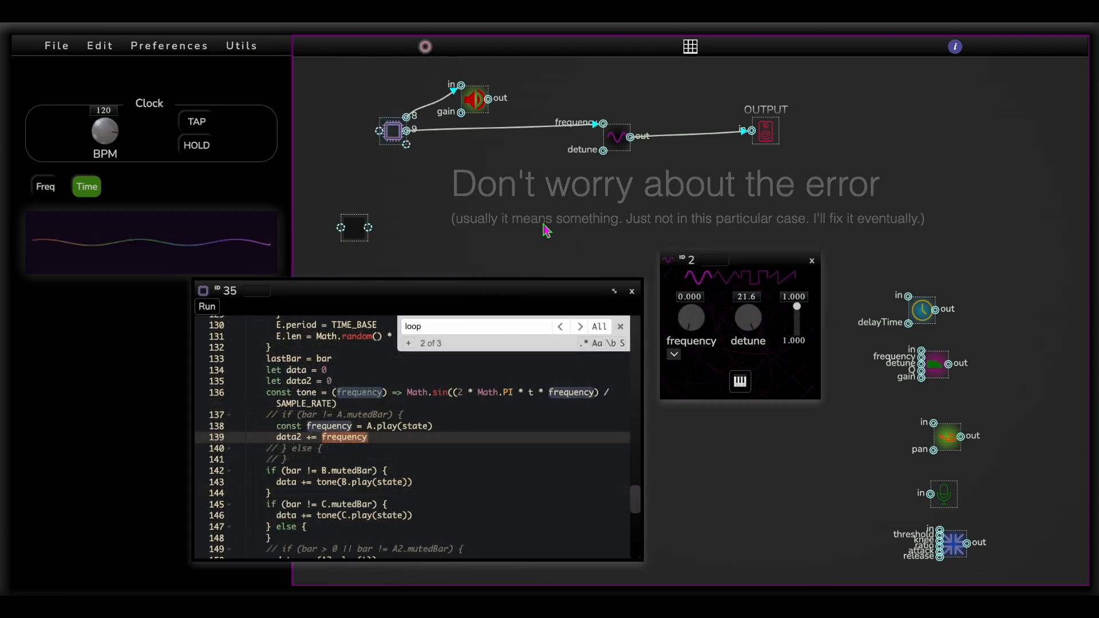
left_click(620, 327)
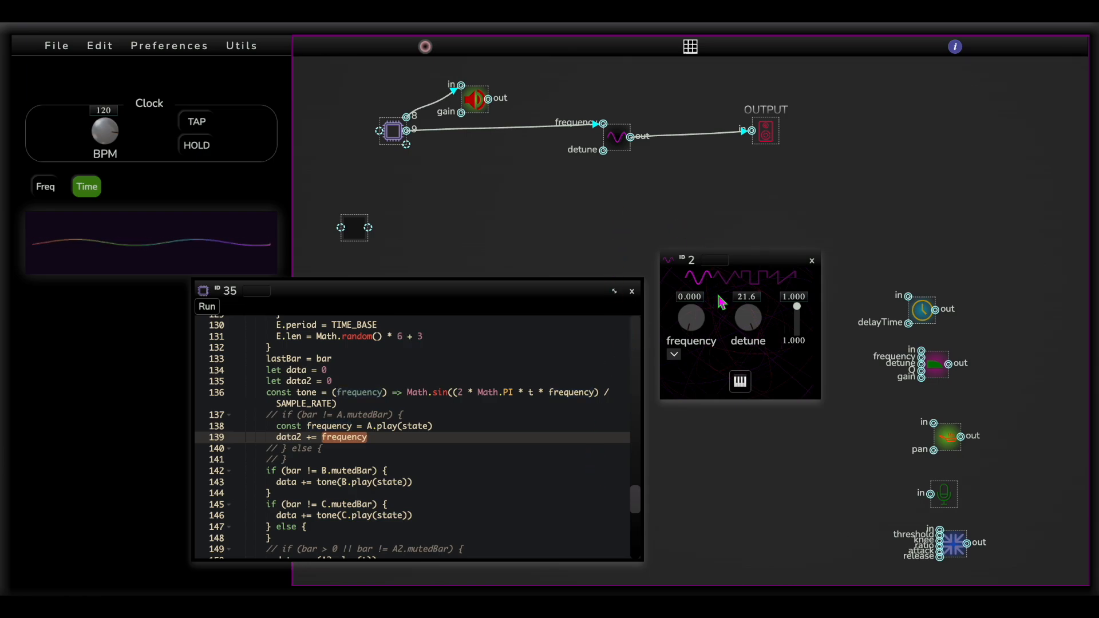
Duplicate the oscillator with its connections and set the original oscillator's detune to -3.81
left_click_drag(620, 151, 611, 148)
key("ctrl+d")
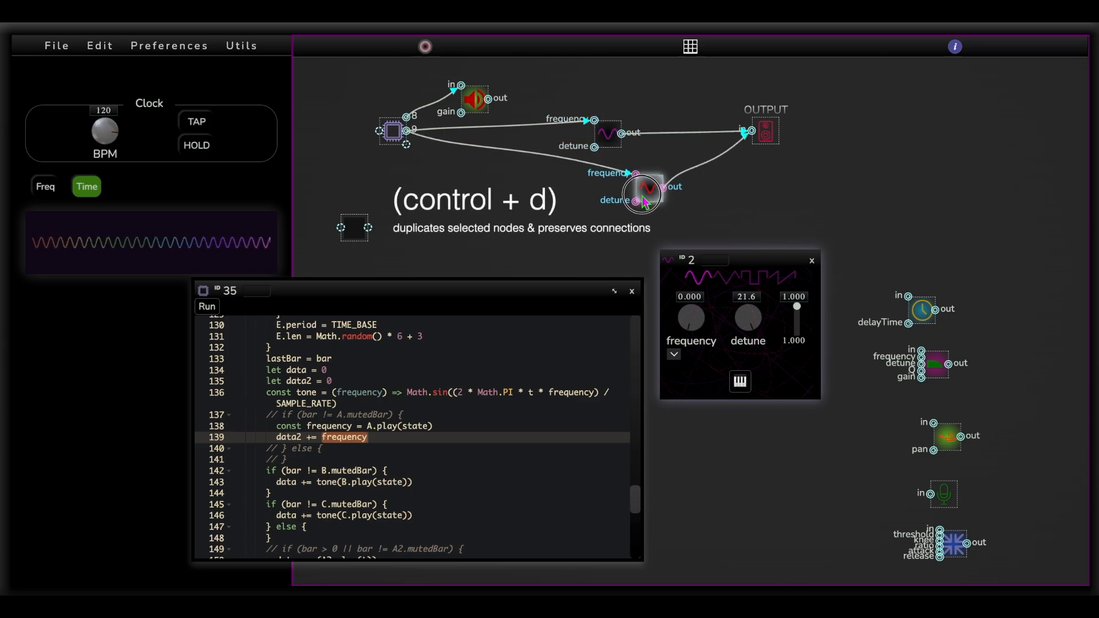
left_click_drag(748, 317, 748, 328)
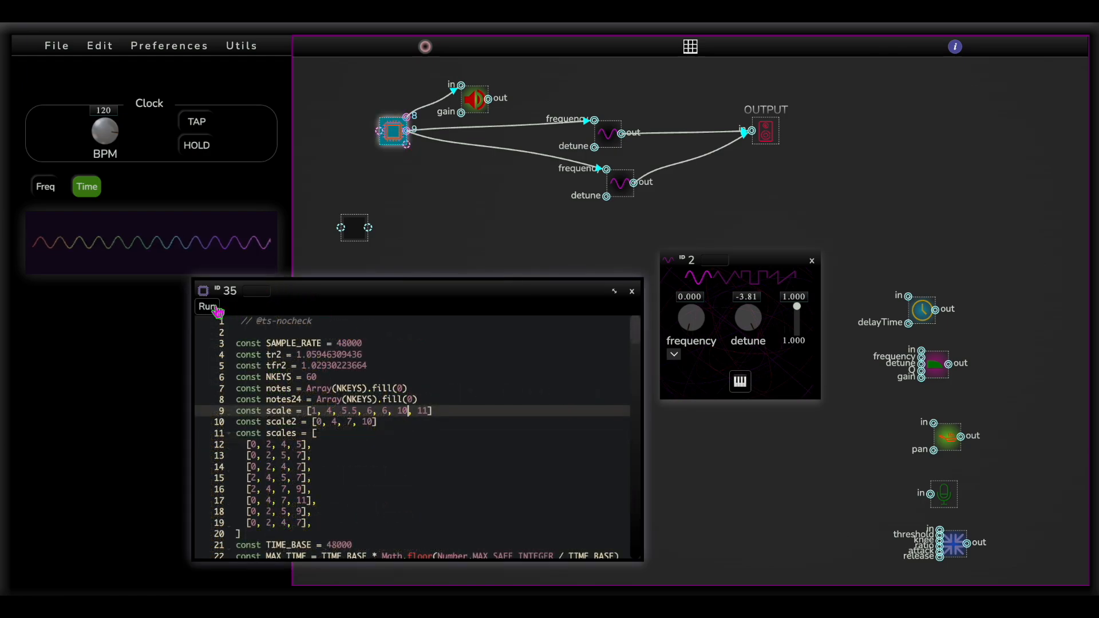
Run the processor code, change the second value of the scale array to 3 and rerun it
left_click(208, 308)
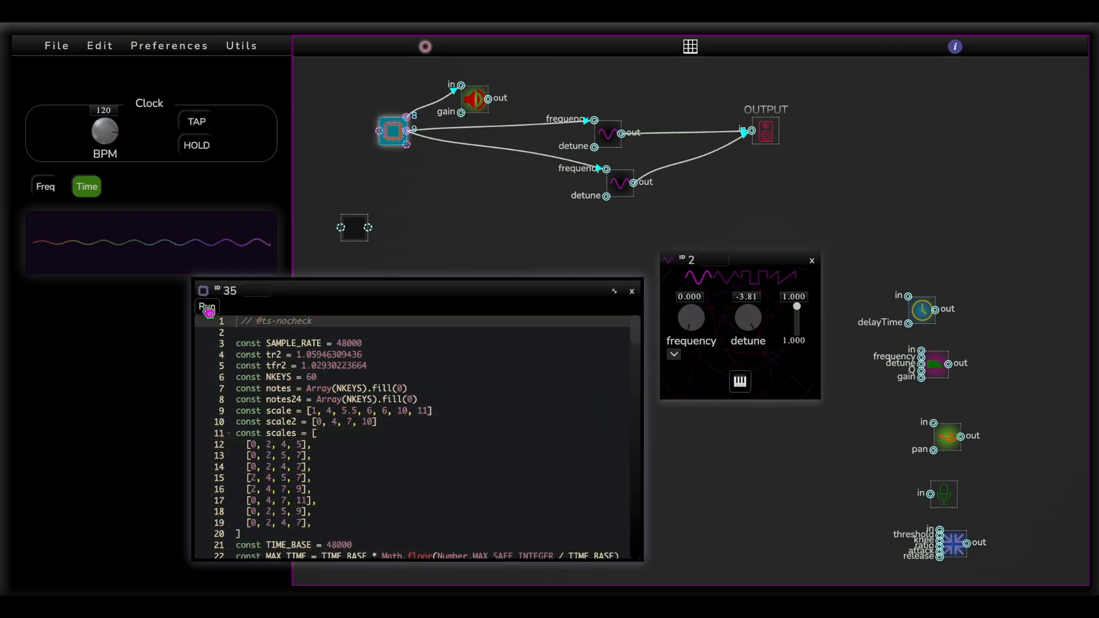
double_click(330, 410)
type("3")
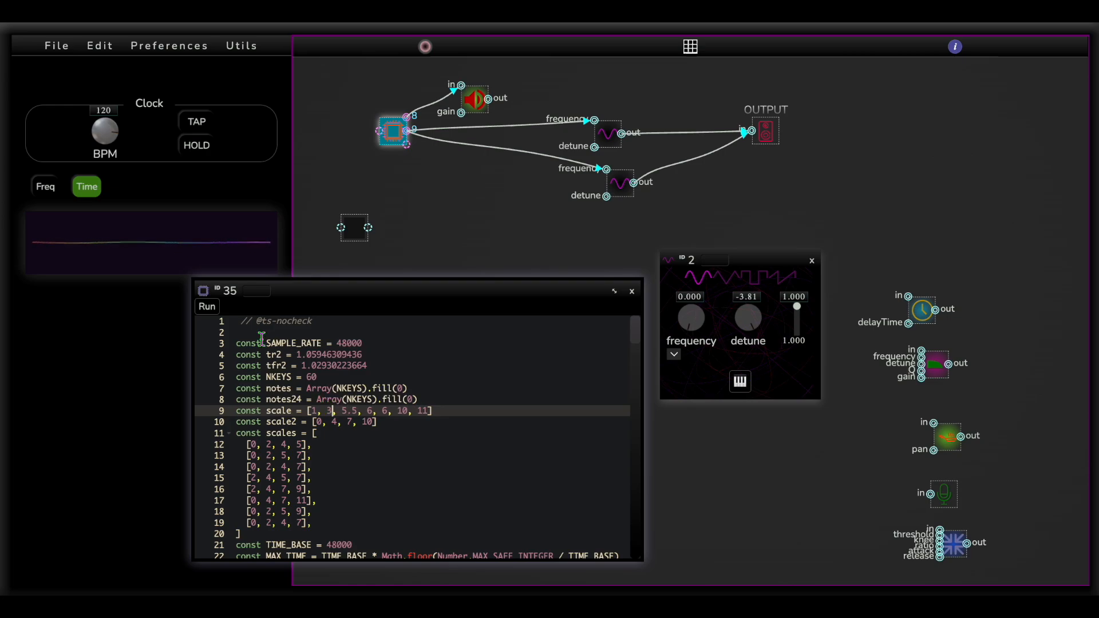
left_click(218, 320)
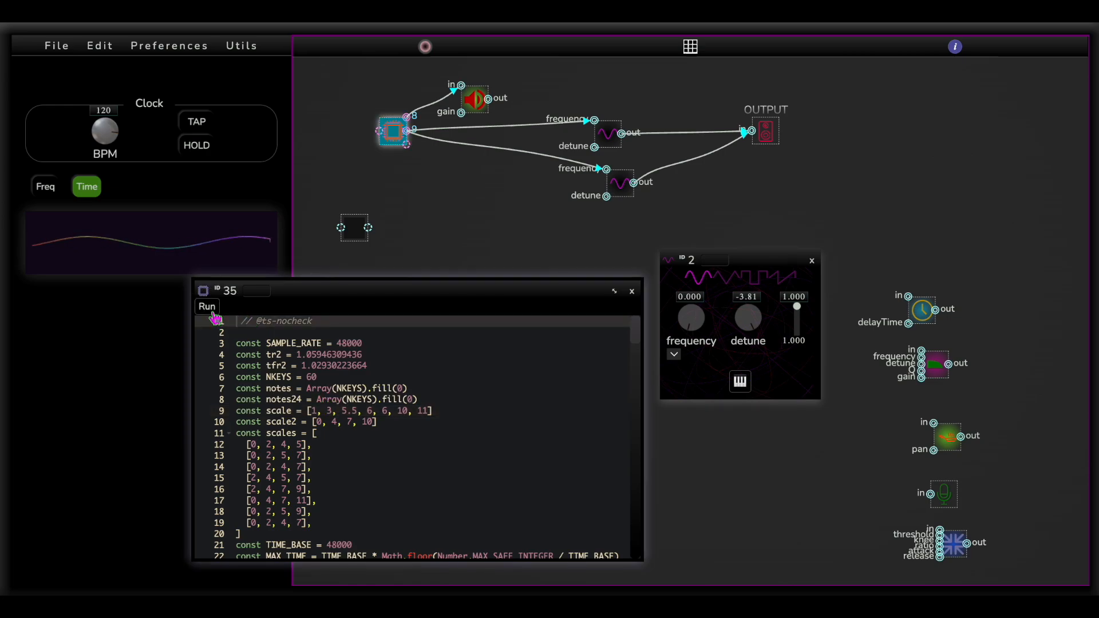
Connect the processor's Gain node to OUTPUT and open its gain setting
left_click_drag(564, 290, 563, 291)
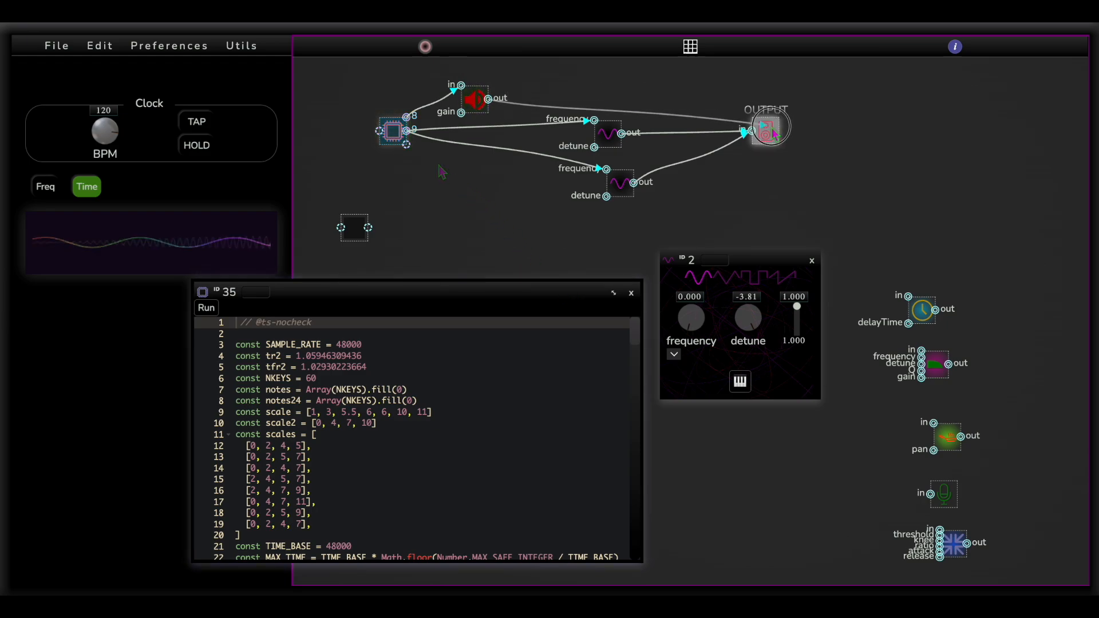
left_click(473, 101)
left_click_drag(528, 64, 527, 47)
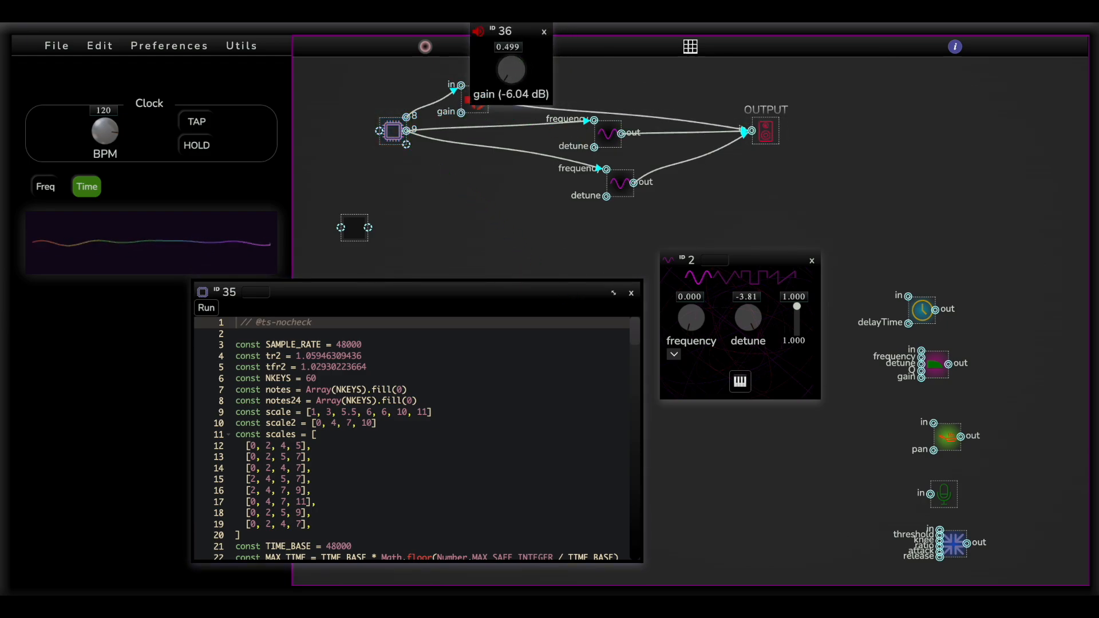
Raise the Gain node's gain to 0.992 and arrange its panel above the oscillator's panel
left_click_drag(519, 33, 758, 177)
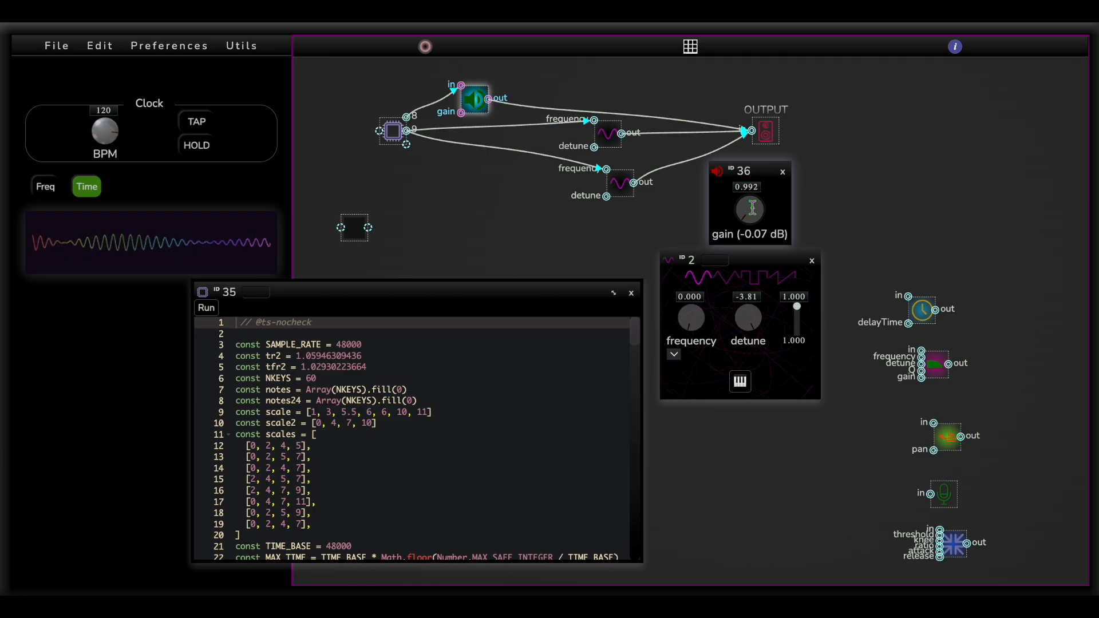
left_click_drag(750, 256, 753, 270)
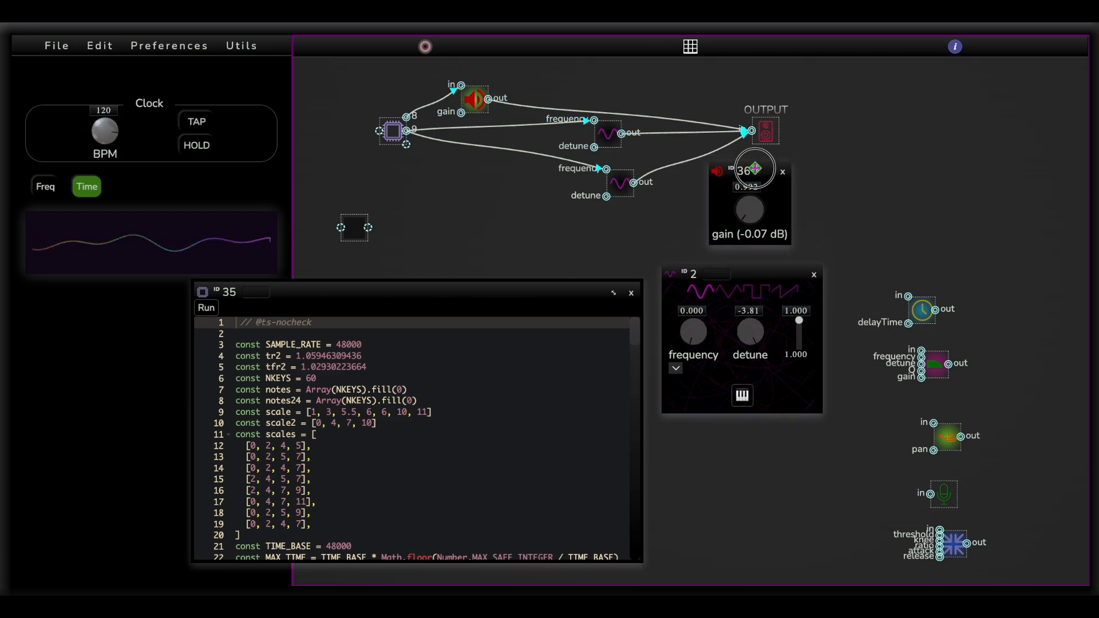
left_click_drag(756, 170, 765, 172)
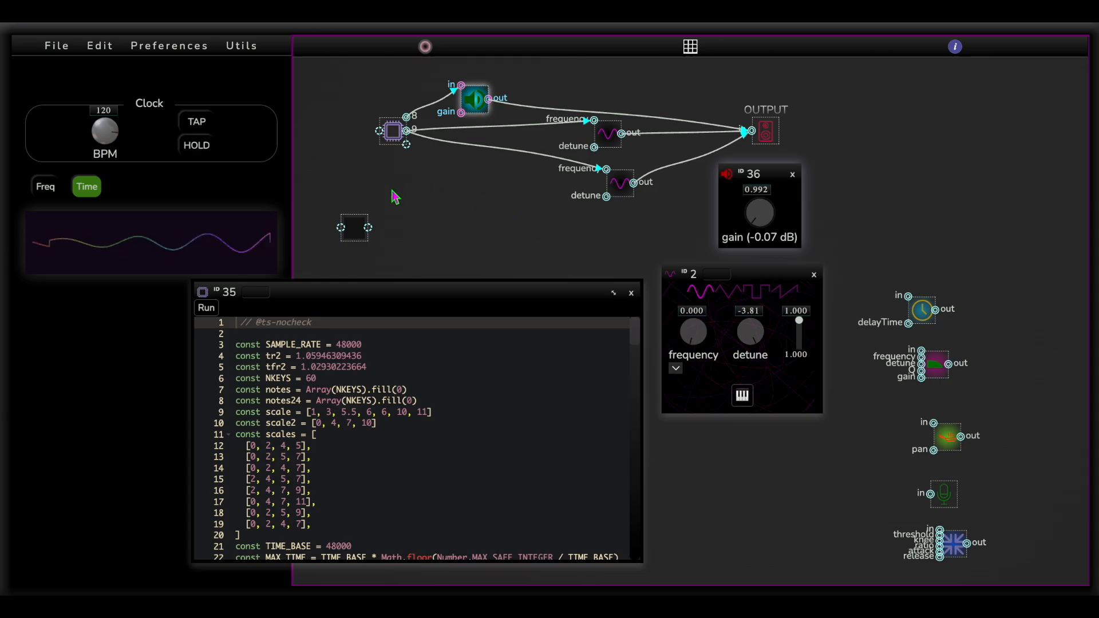
Switch to the code editor to view the clockdivider.ts processor example, and return to the synth
key("super+Tab")
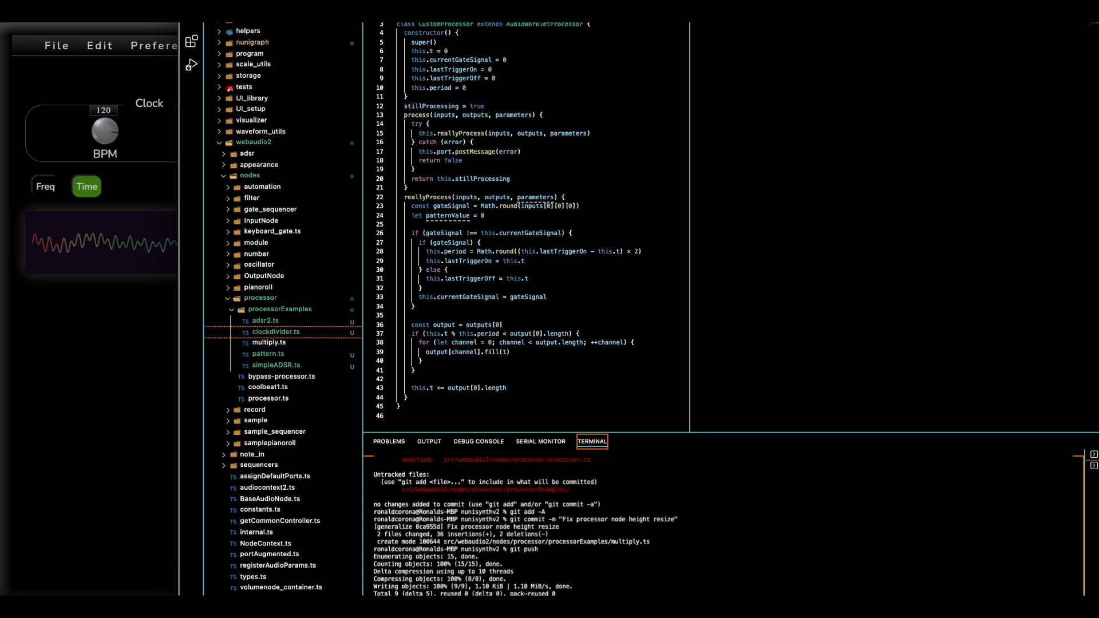
left_click(104, 500)
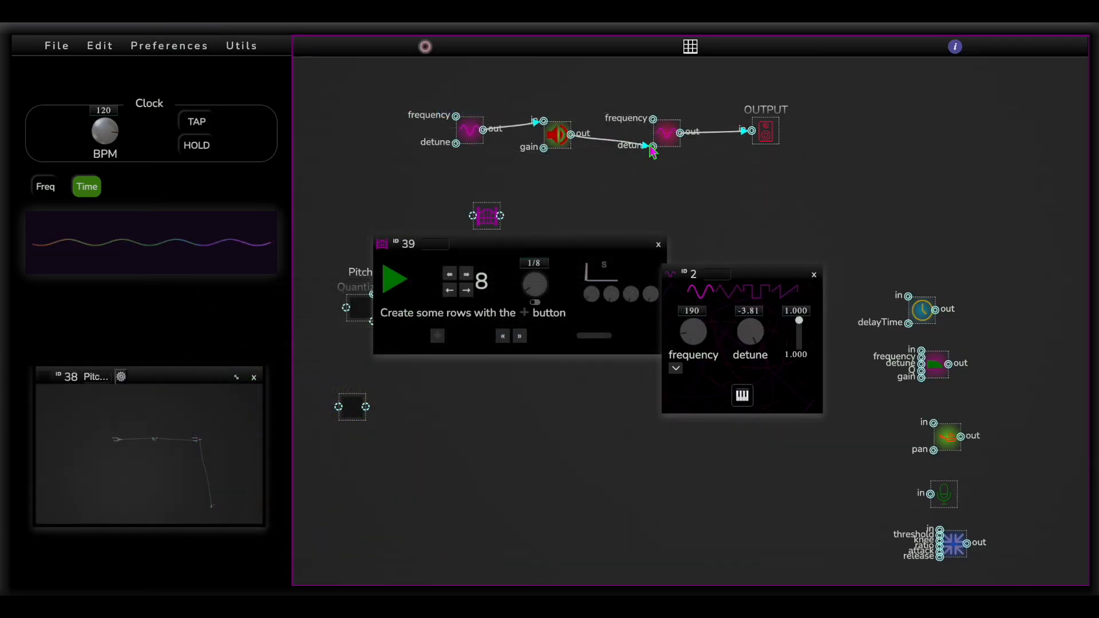
Open the settings of the modulating oscillator and its Gain node, setting the gain to 3946 and the oscillator's frequency to 0
double_click(469, 130)
left_click_drag(549, 32, 611, 183)
double_click(557, 136)
left_click_drag(605, 103, 606, 105)
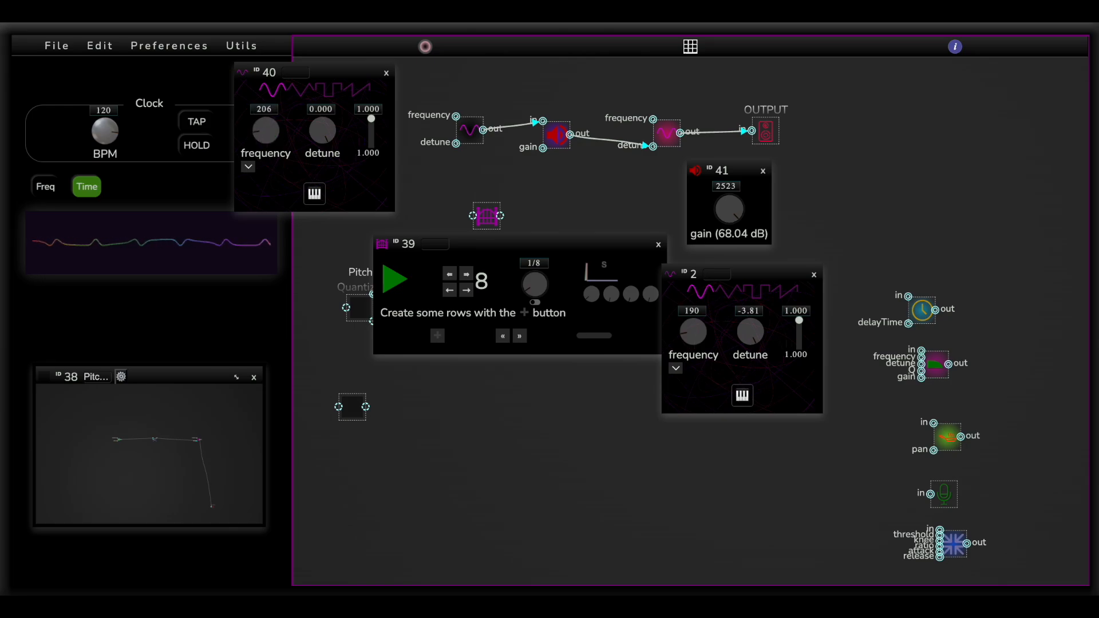
left_click_drag(728, 209, 728, 183)
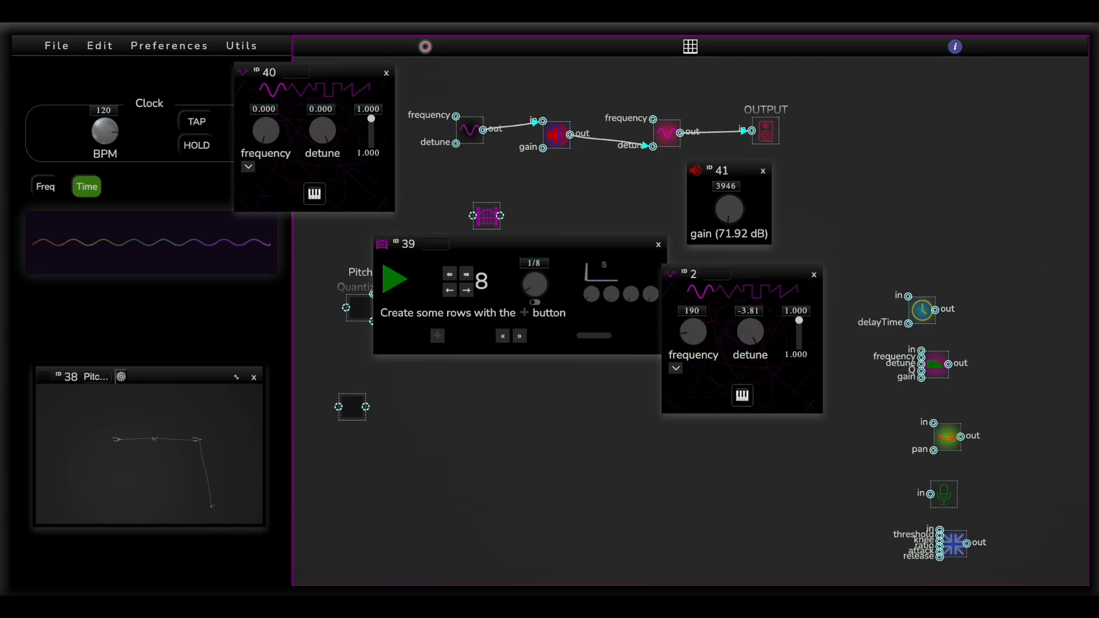
left_click_drag(281, 146, 275, 66)
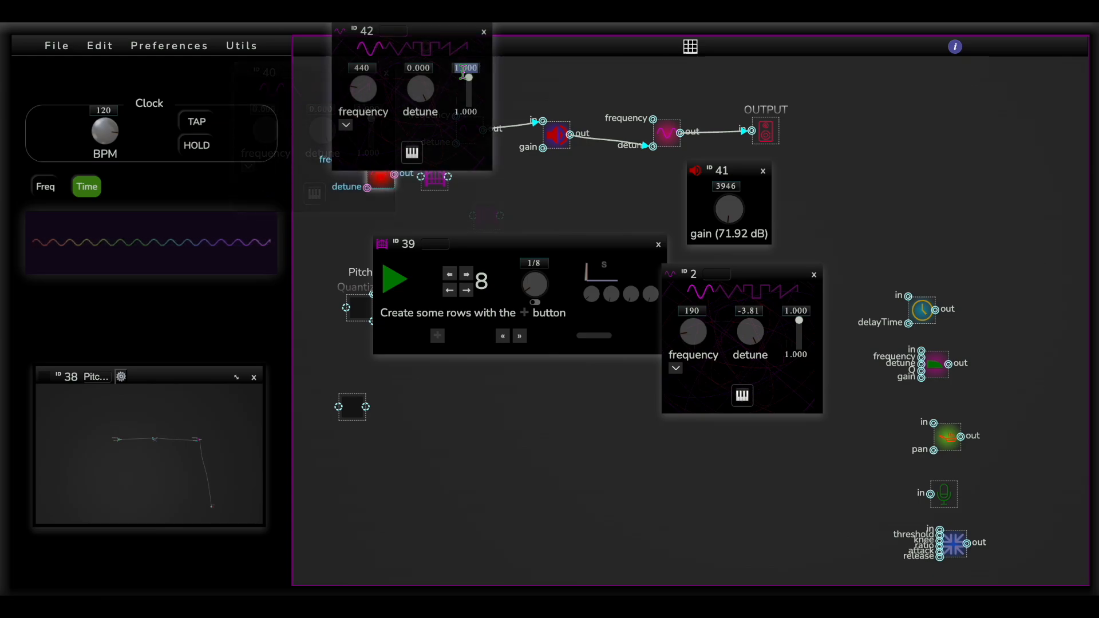
Add another oscillator with its level limit and level raised to 9999 and its frequency set to 213
type("9999")
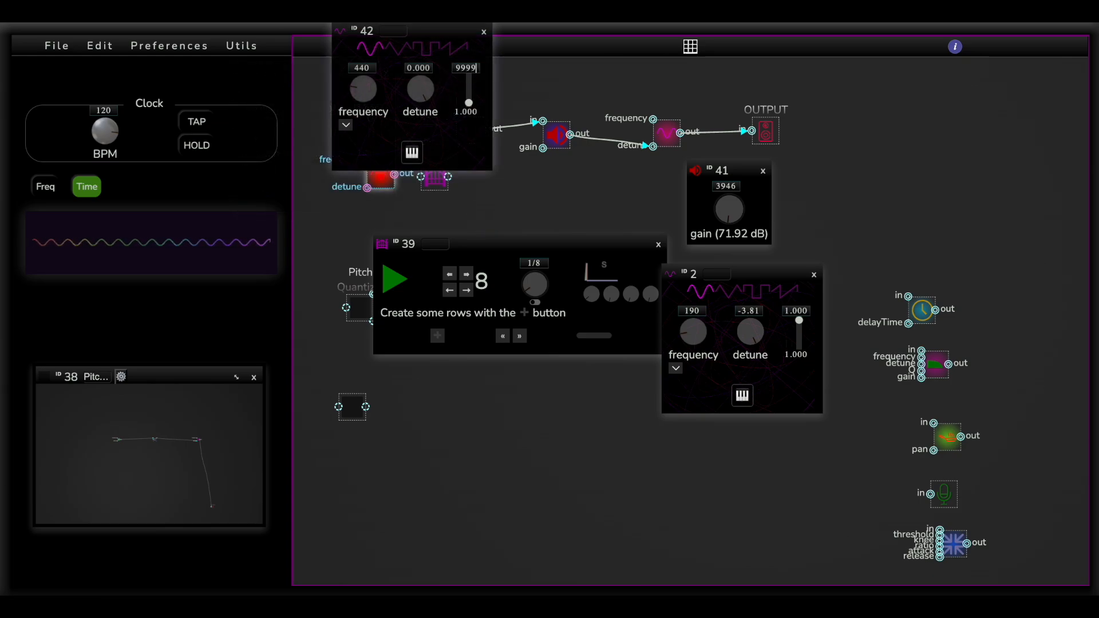
left_click_drag(474, 85, 472, 25)
left_click(474, 63)
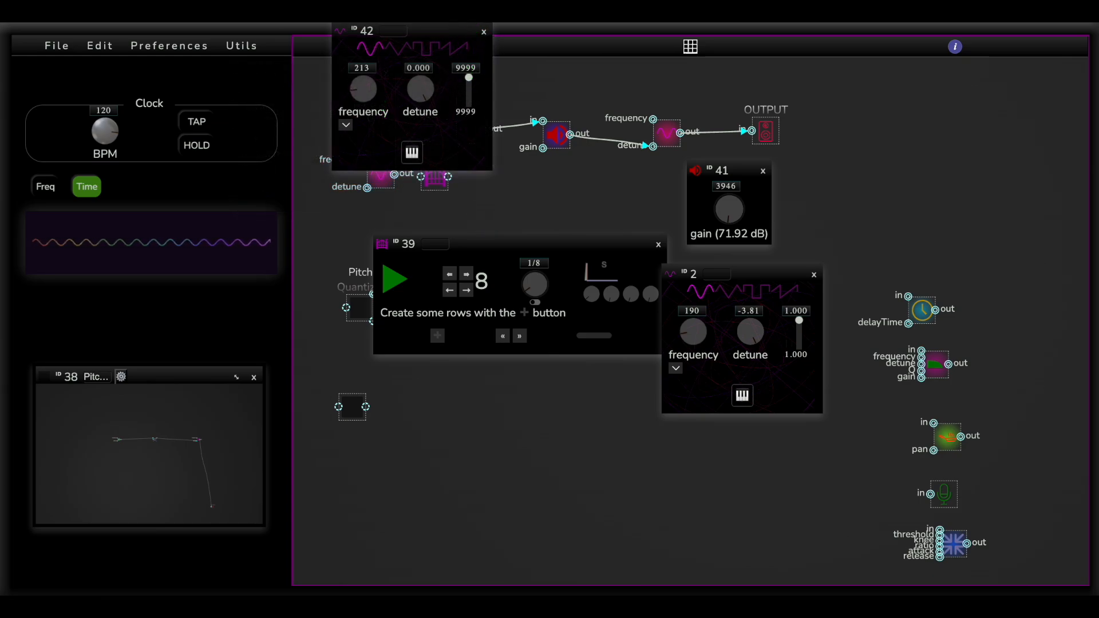
Close the new oscillator's settings, connect the lower oscillator's output to the sequencer node, and shorten its sequence to 2 steps
left_click(484, 31)
left_click_drag(395, 174, 422, 176)
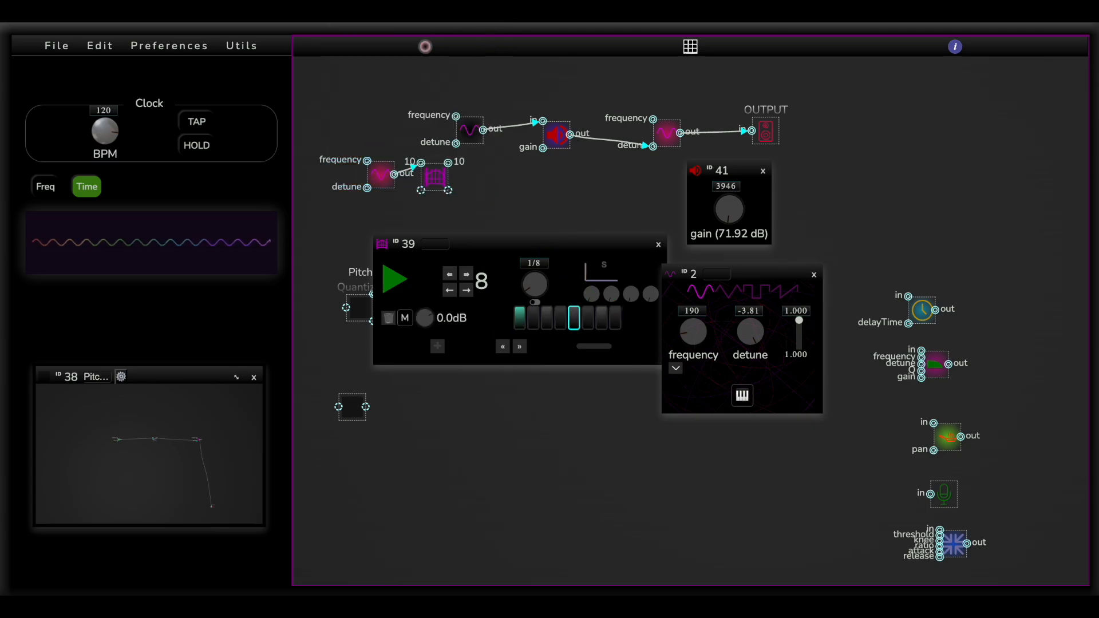
left_click(450, 274)
left_click(450, 275)
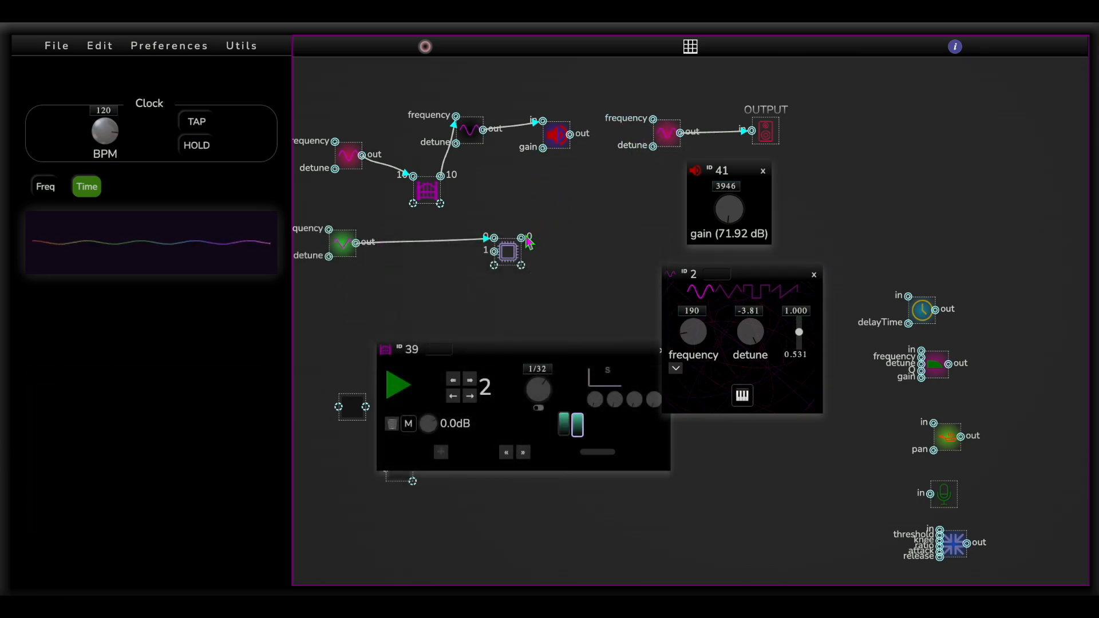
Connect the custom processor's output to the final oscillator's detune and reposition the oscillator that feeds the processor
left_click_drag(527, 239, 653, 146)
left_click_drag(345, 259, 423, 272)
Change the third pitch in the custom processor's pitches array to 300, run the code, and move the editor aside
double_click(507, 252)
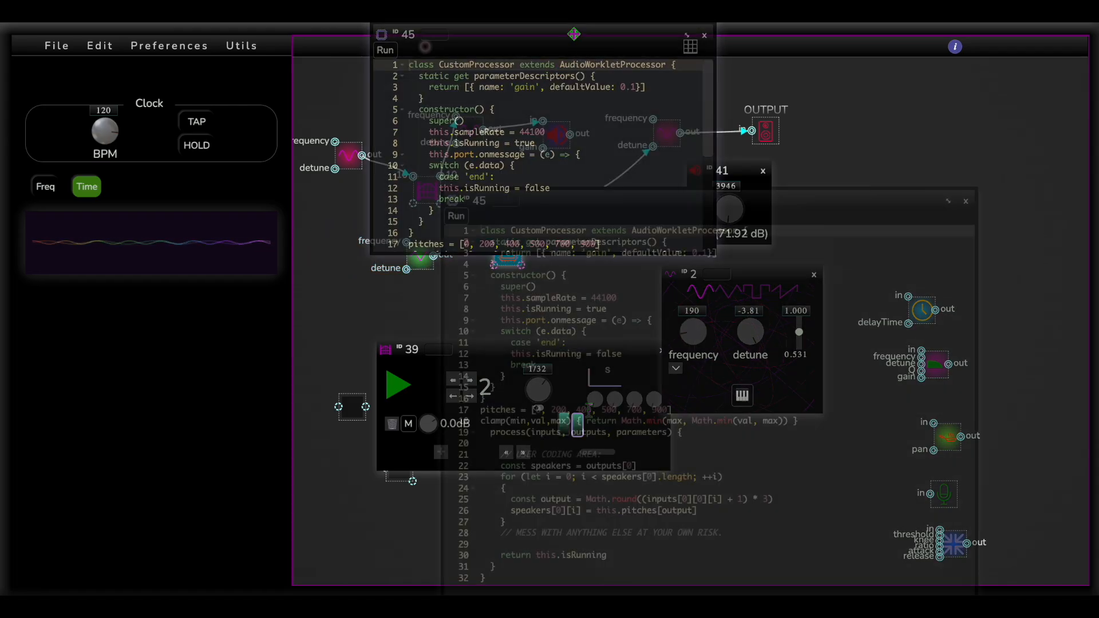
key("BackSpace")
type("3")
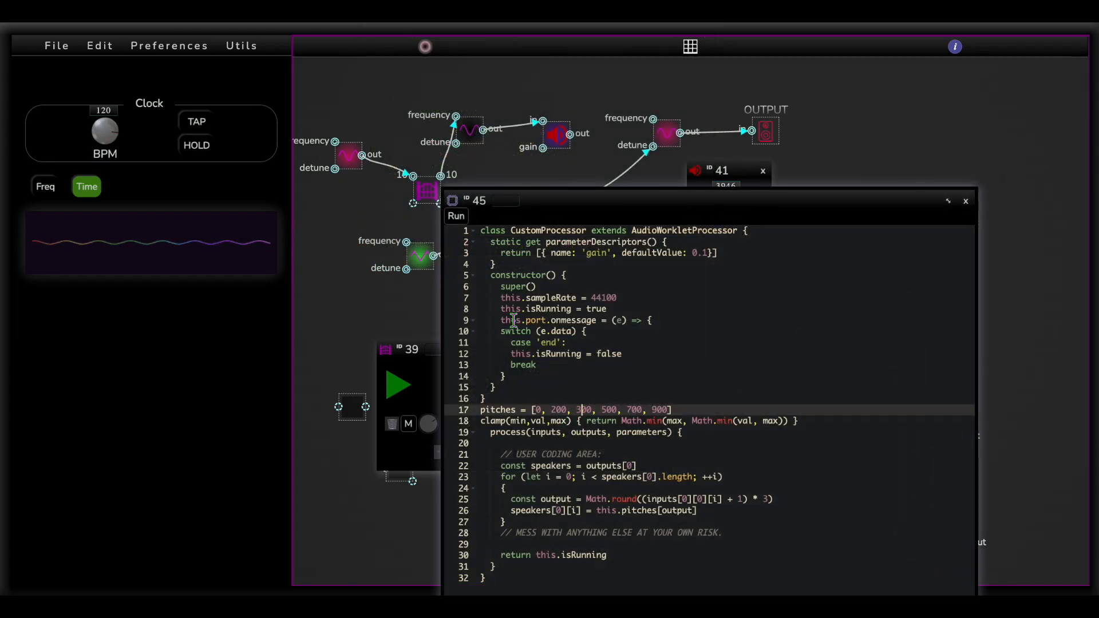
left_click(463, 220)
left_click_drag(553, 199, 730, 198)
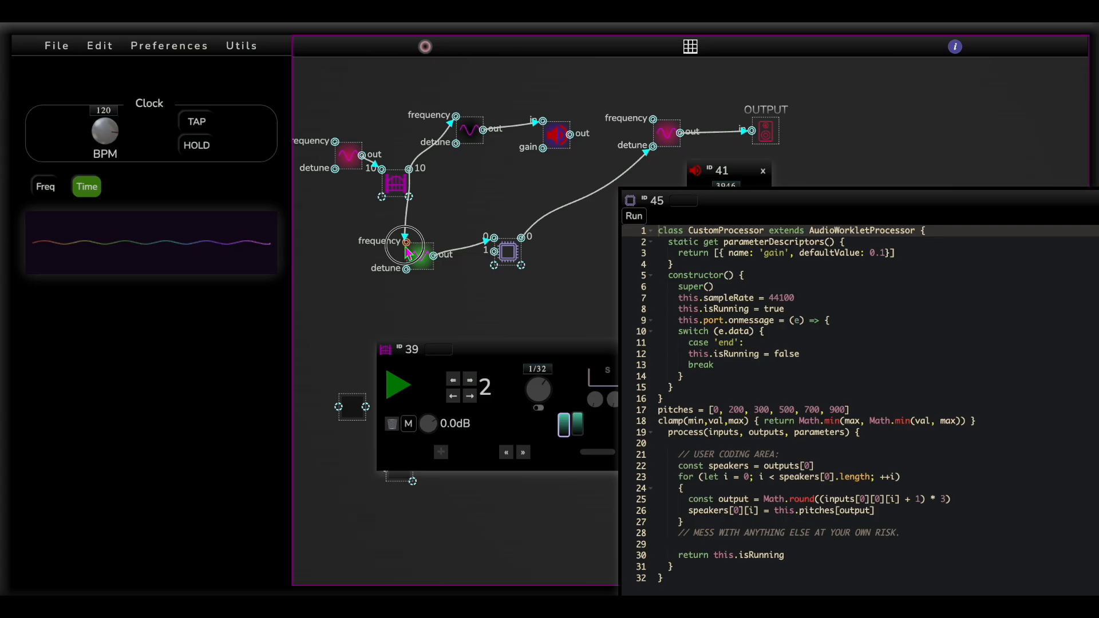
Set the frequency of the oscillator feeding the processor to 0, close its settings, and set the sequencer's rate to 1/8d
double_click(410, 253)
left_click_drag(405, 143, 405, 154)
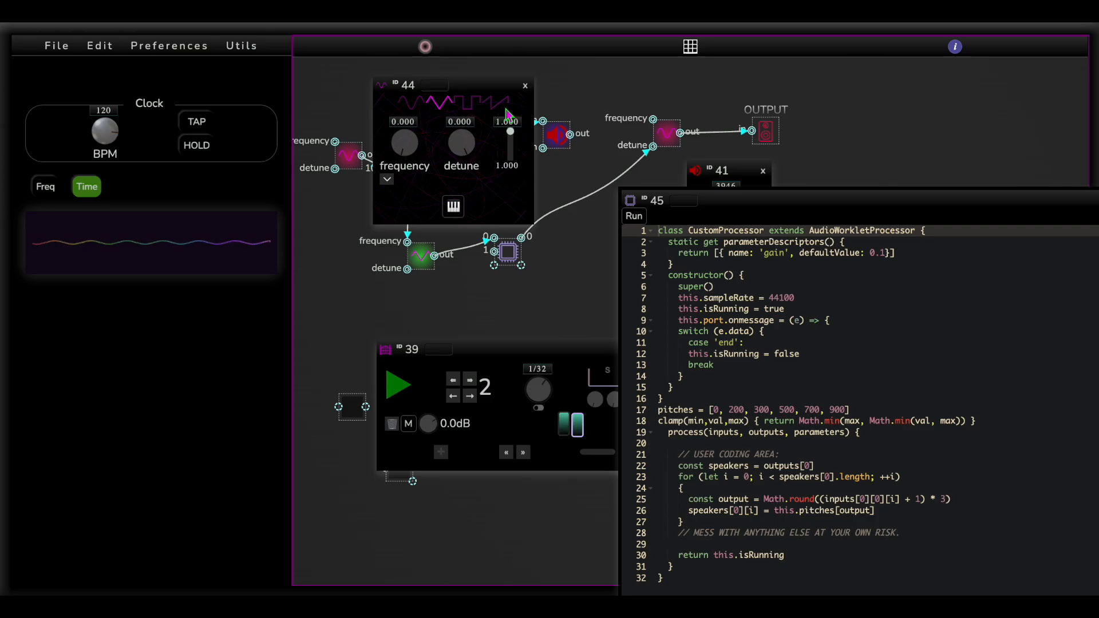
left_click(525, 87)
left_click_drag(542, 392, 542, 397)
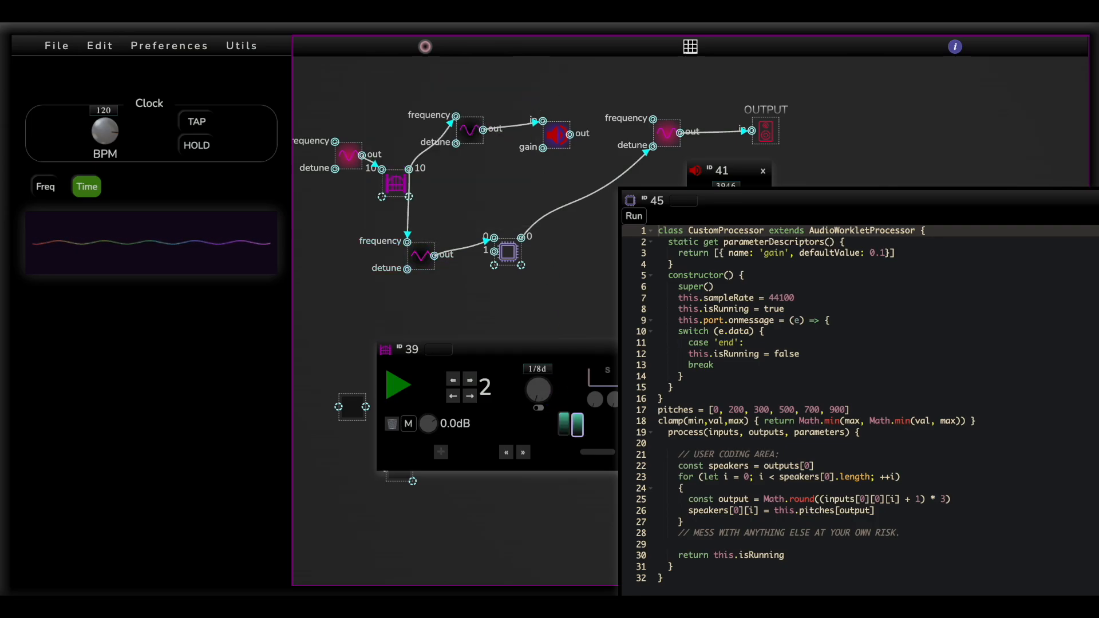